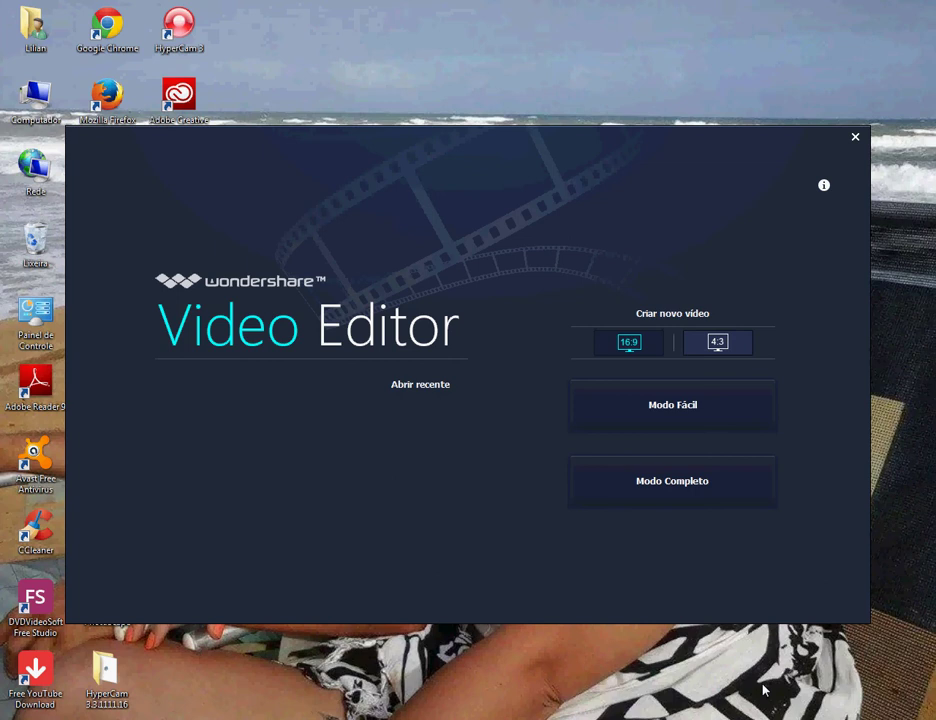
Start a new video project in full mode (Modo Completo)
left_click(657, 487)
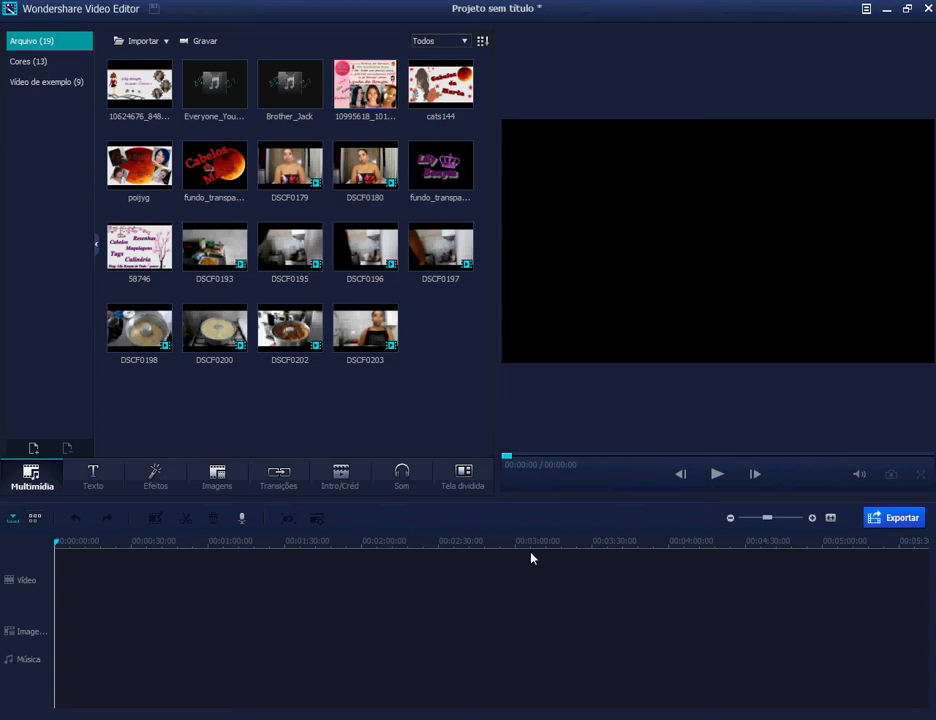
Preview the imported banner and logo images and the DSCF0193 video clip from the media library
left_click(124, 93)
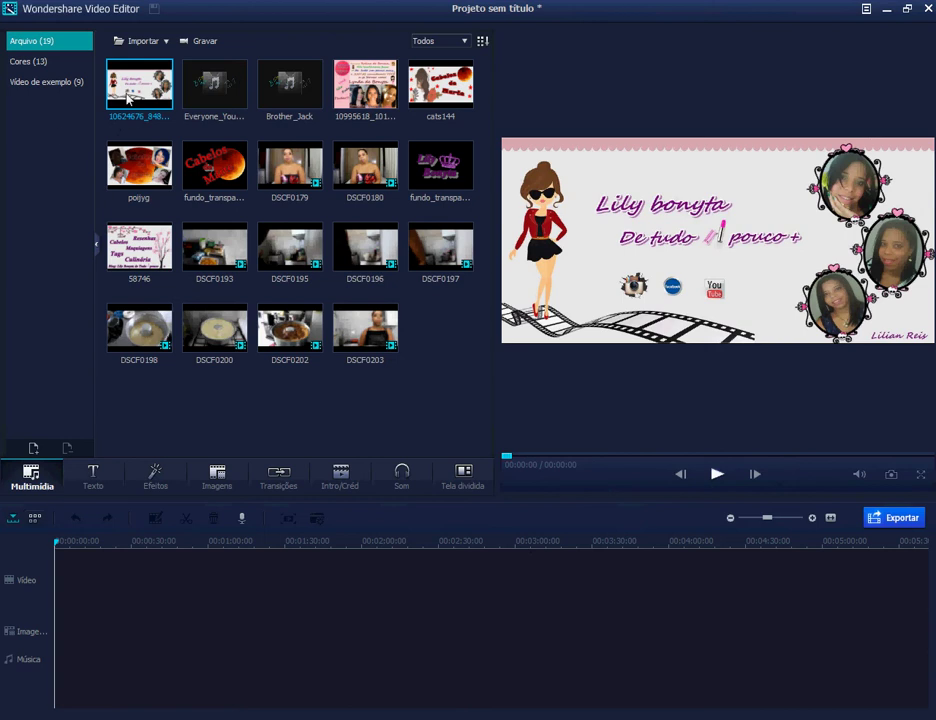
left_click(145, 248)
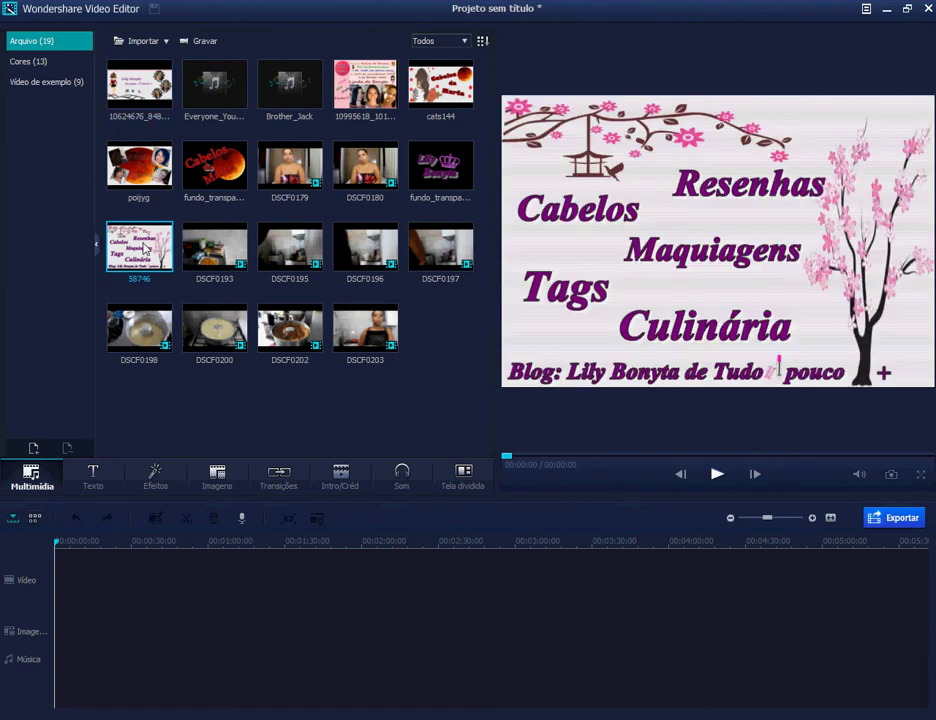
left_click(446, 97)
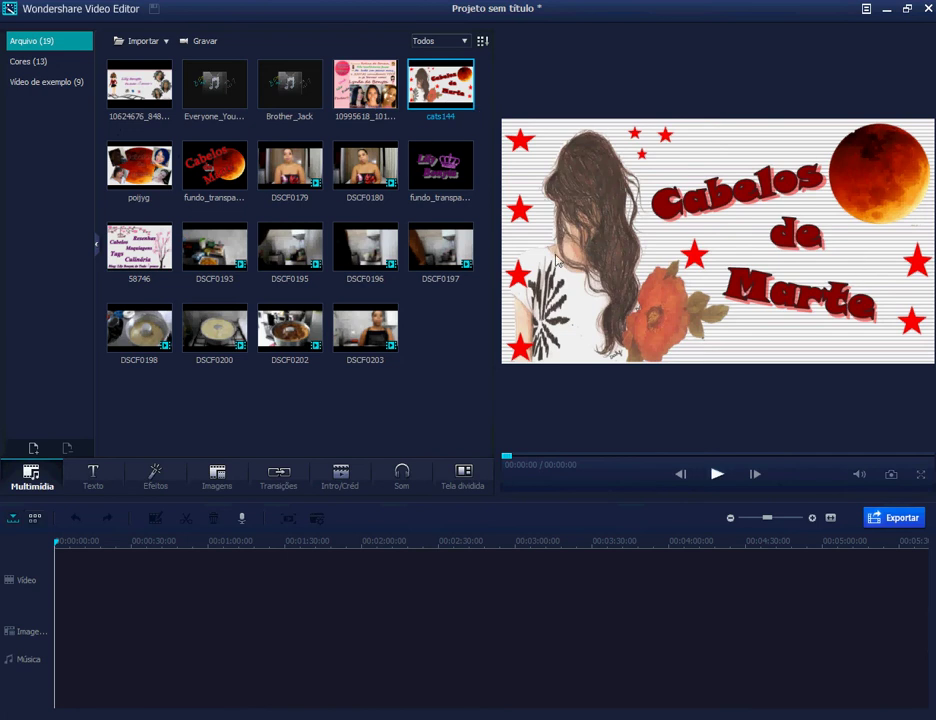
left_click(130, 165)
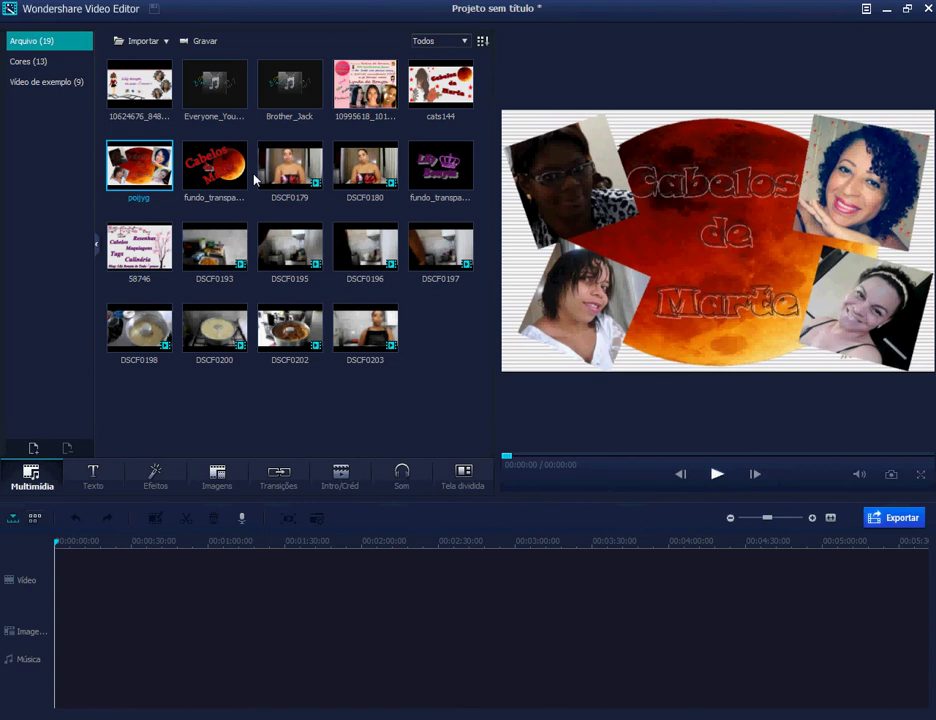
left_click(220, 168)
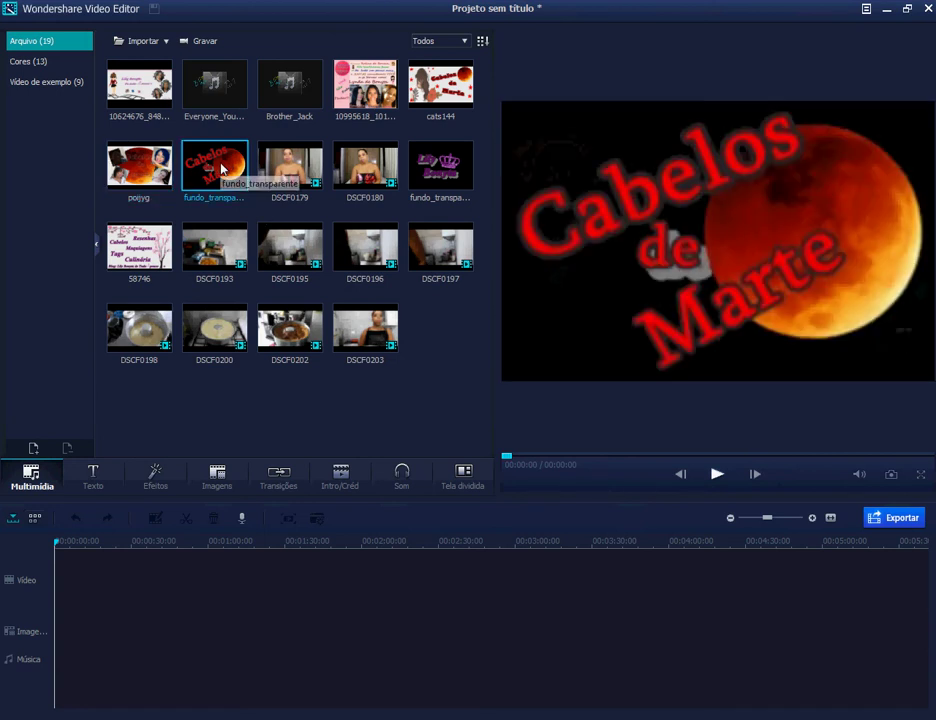
left_click(445, 171)
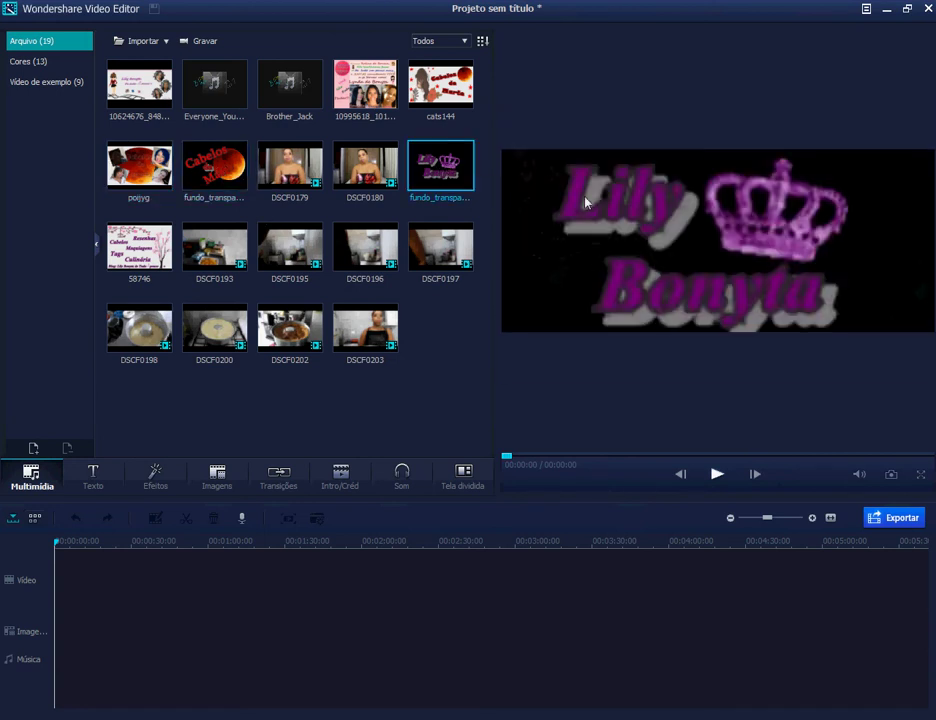
left_click(428, 378)
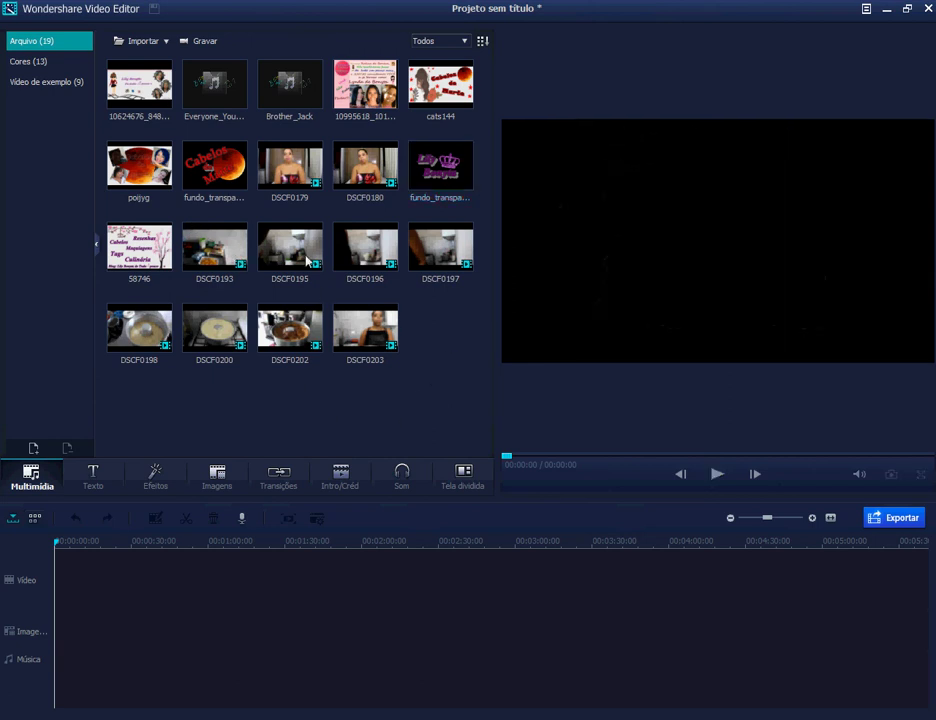
left_click(215, 248)
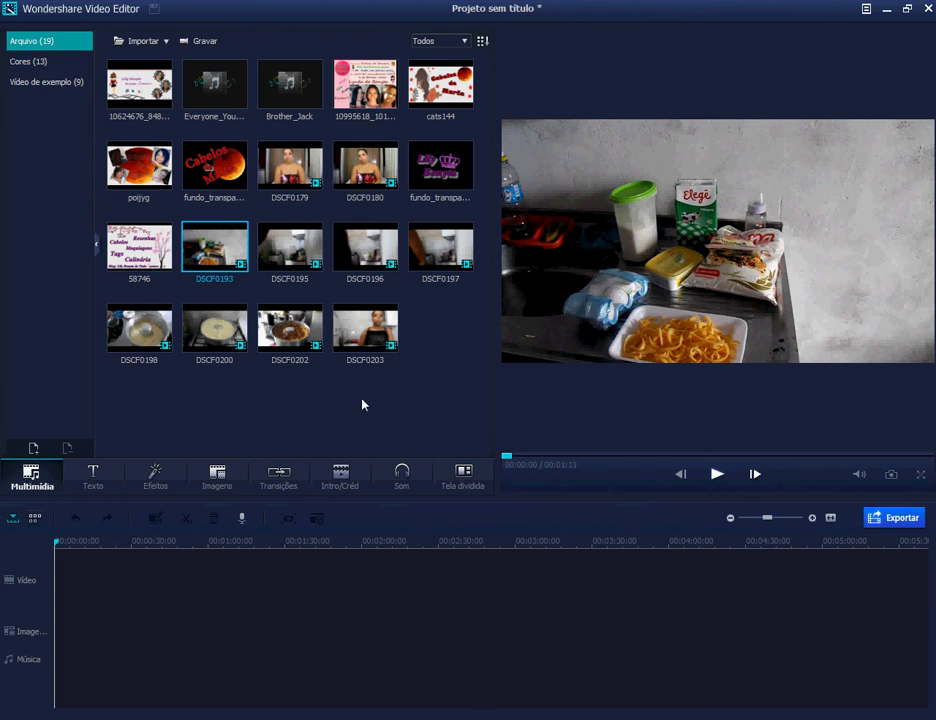
Preview the DSCF0179 clip and place it at the start of the video track
left_click(305, 170)
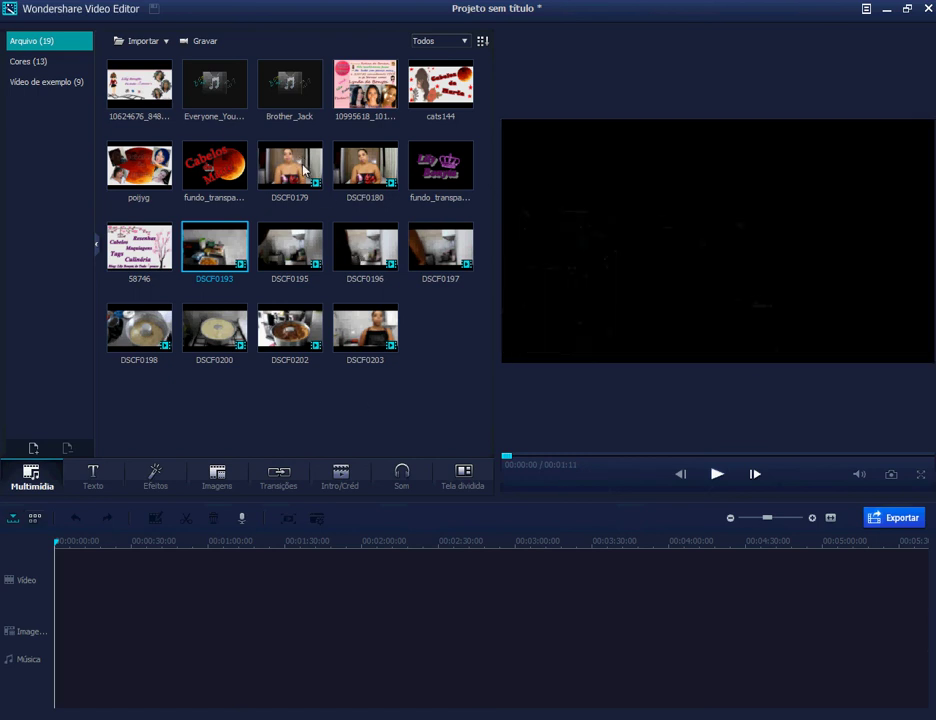
left_click(305, 170)
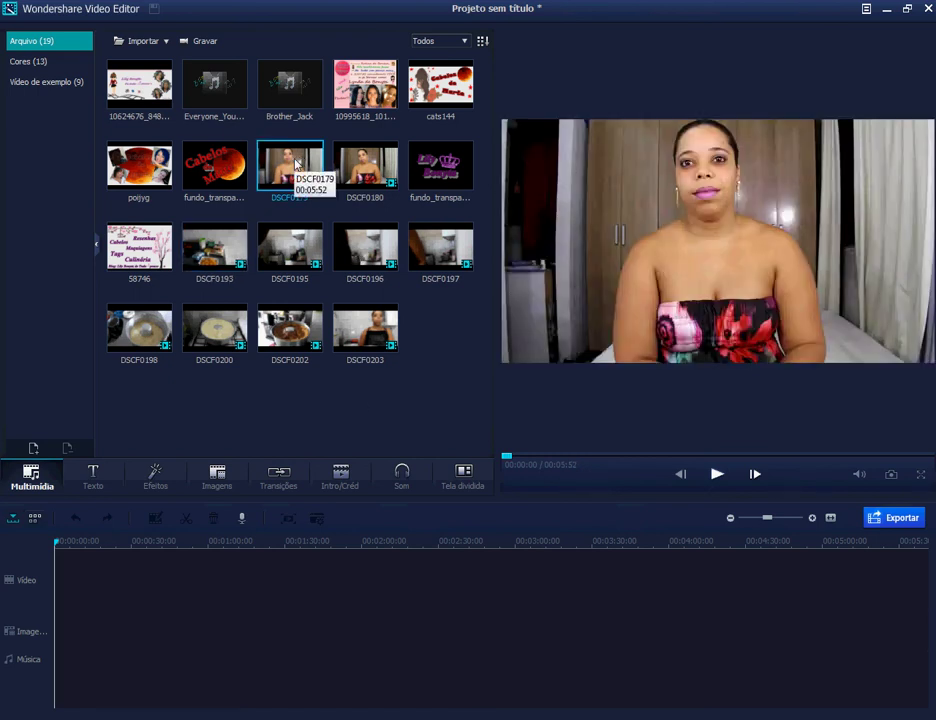
left_click_drag(296, 163, 170, 583)
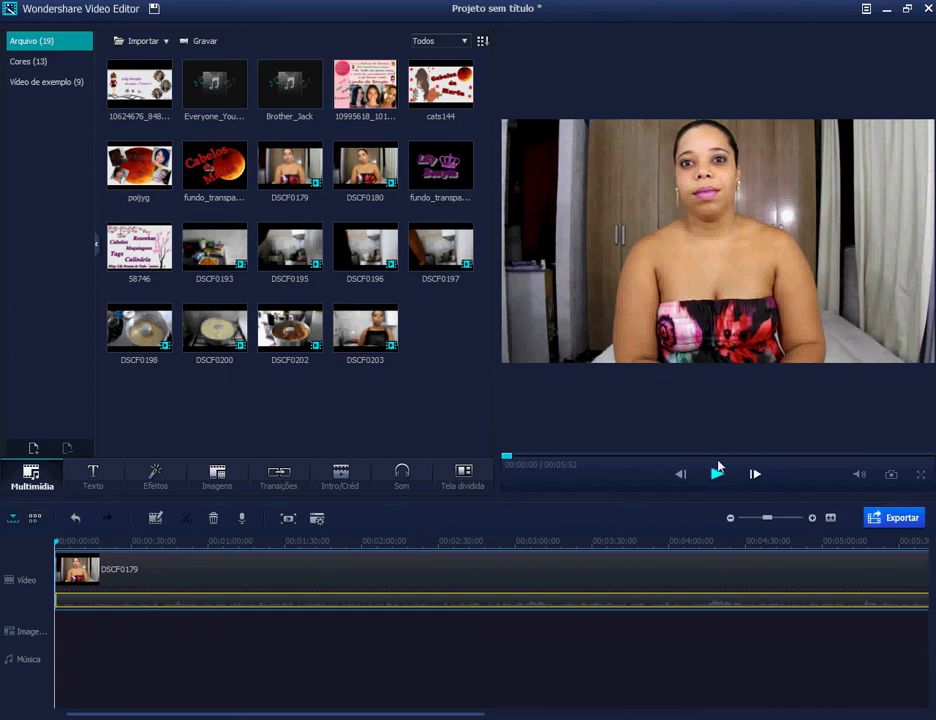
Try to apply the 2 Screen A split-screen template to the DSCF0179 clip, and undo back to an empty timeline
left_click(470, 489)
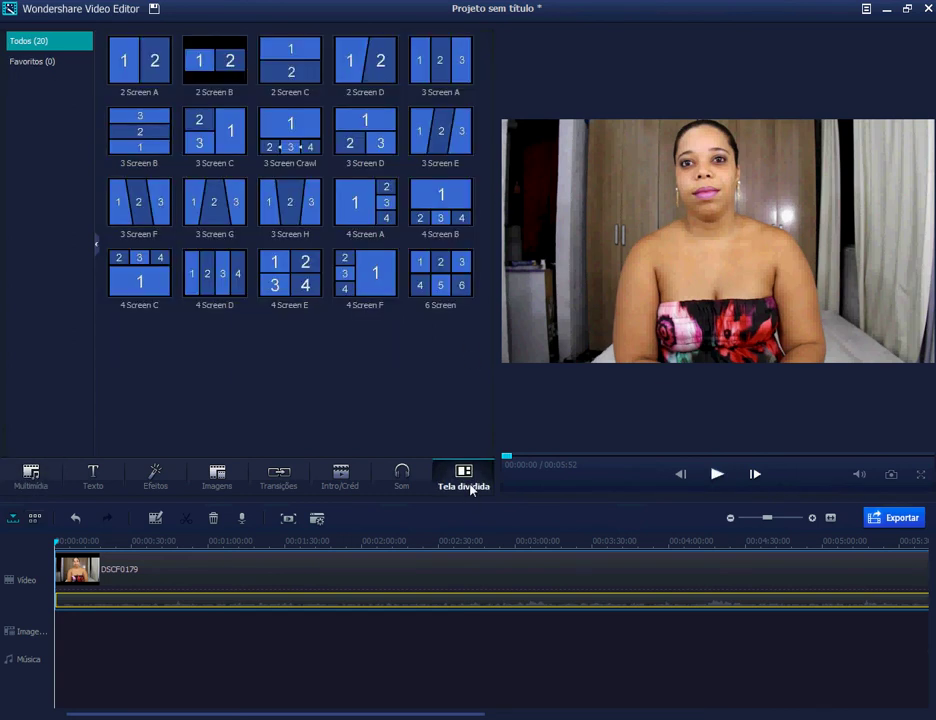
left_click(145, 59)
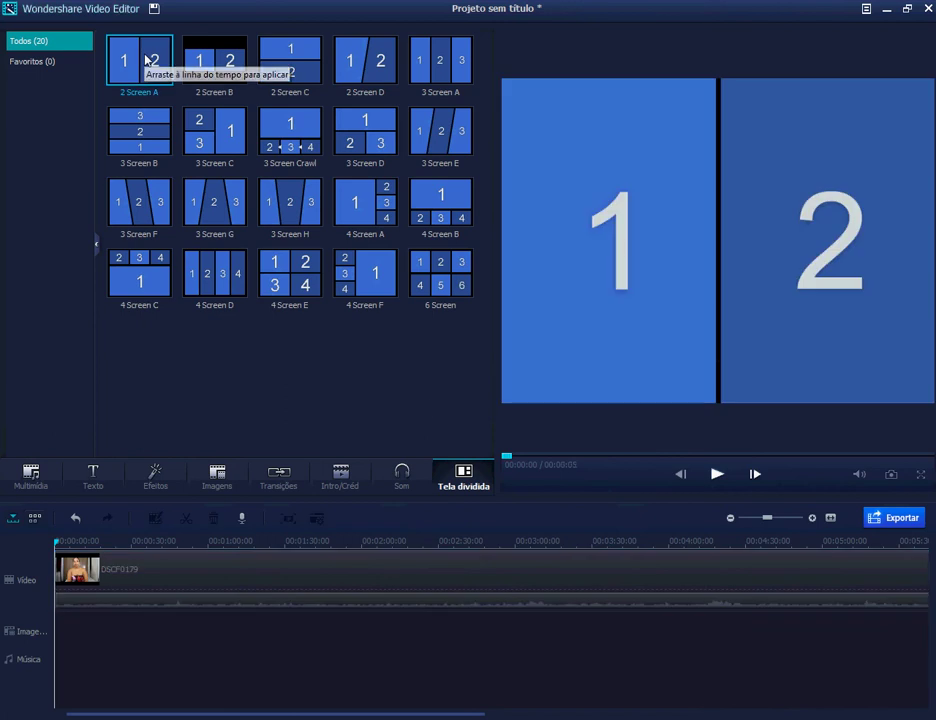
left_click_drag(145, 59, 194, 565)
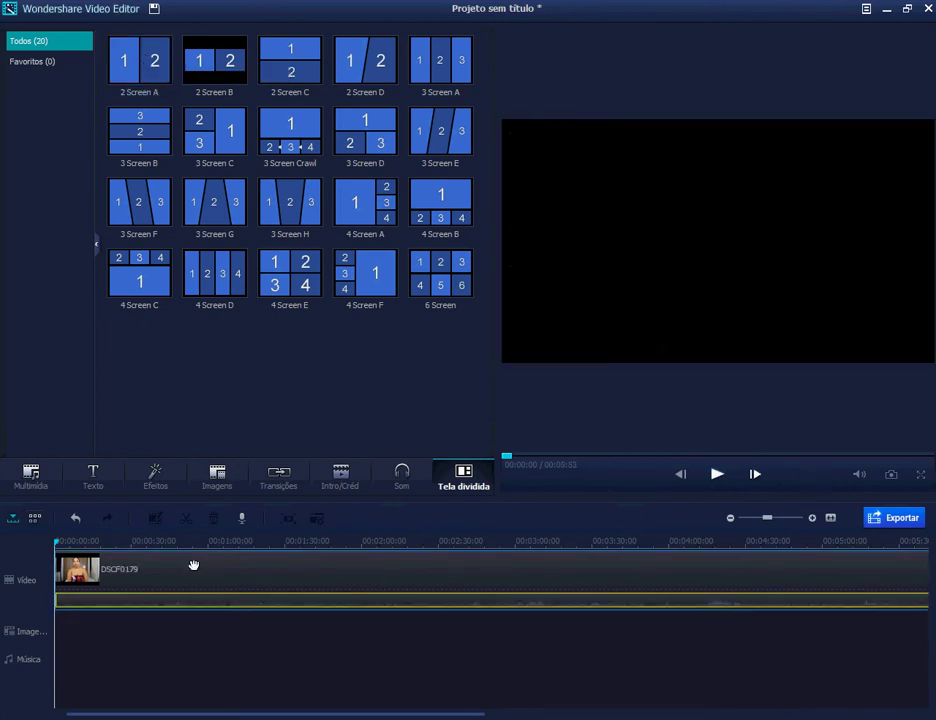
key("ctrl+z")
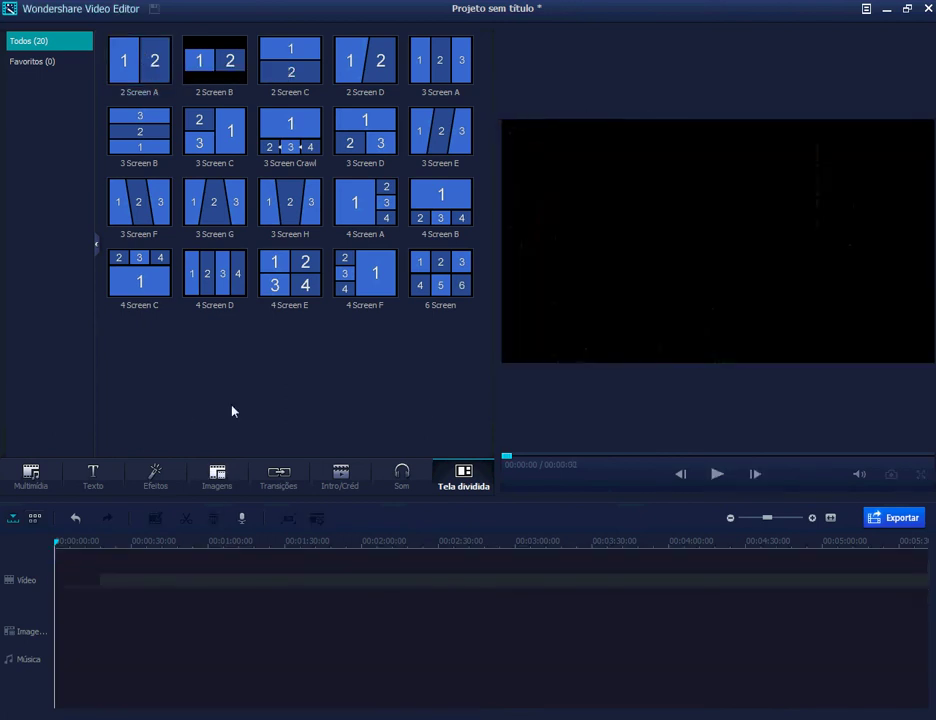
Place the 2 Screen A split screen on the empty video track, with DSCF0179 in zone 1 and DSCF0180 in zone 2
left_click(148, 60)
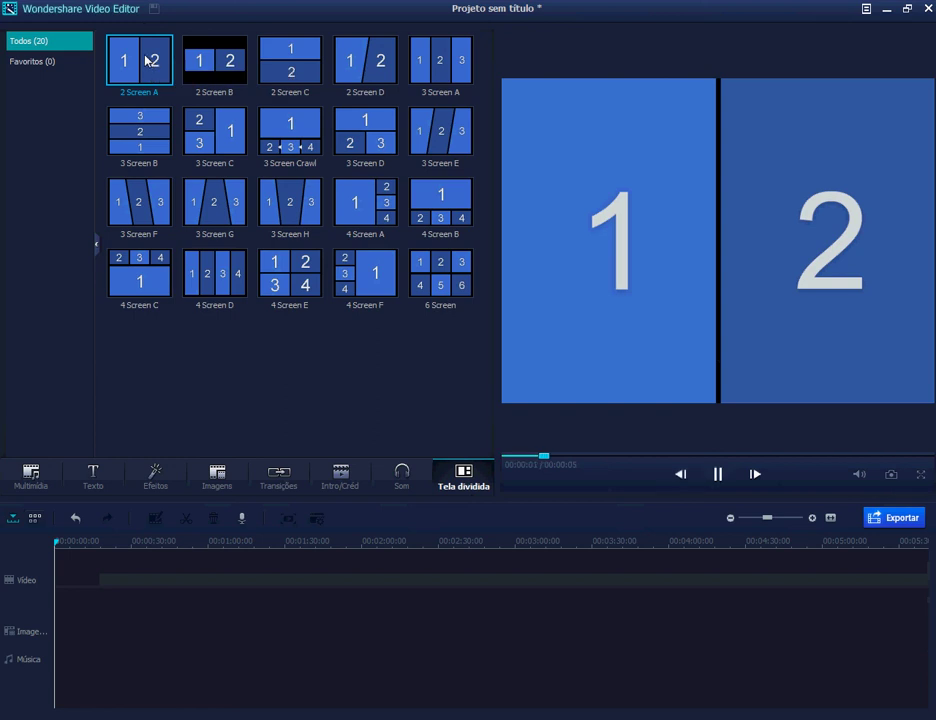
left_click_drag(145, 59, 166, 587)
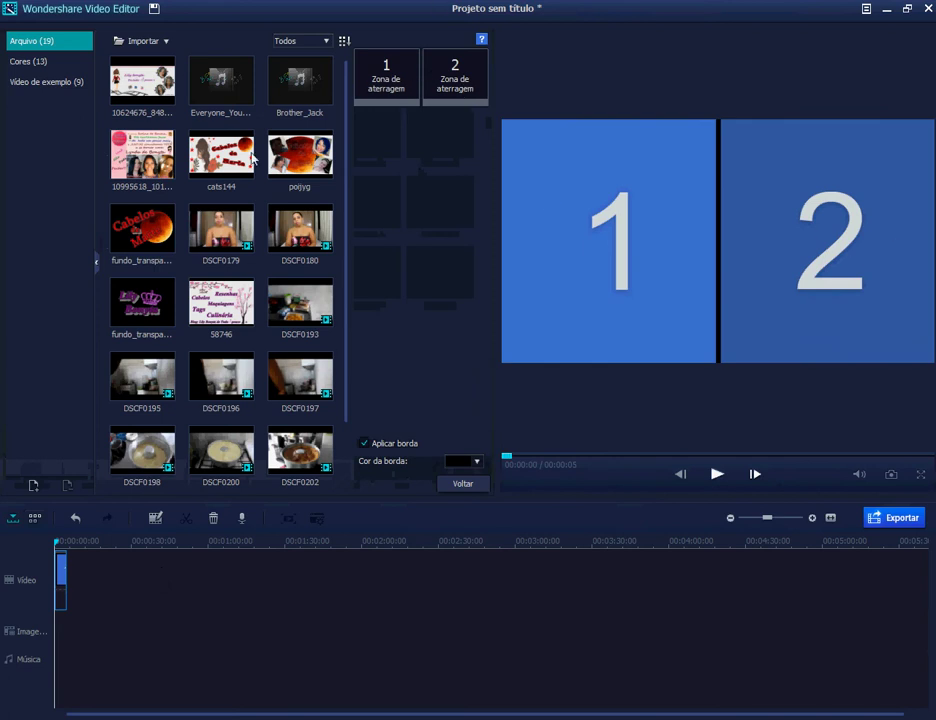
left_click(221, 228)
left_click_drag(249, 211, 397, 79)
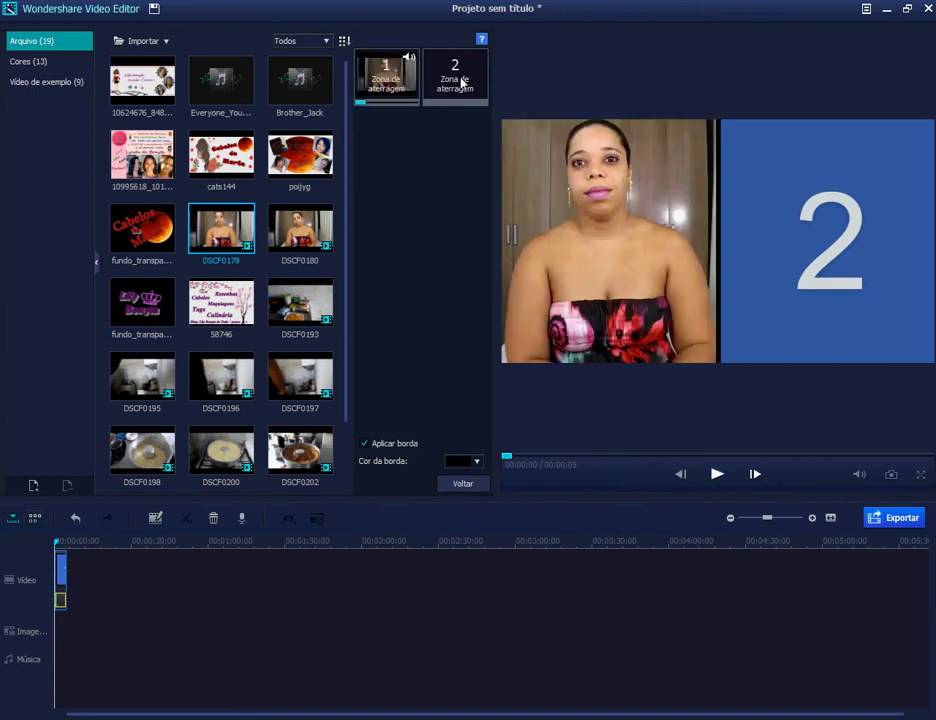
key("Right")
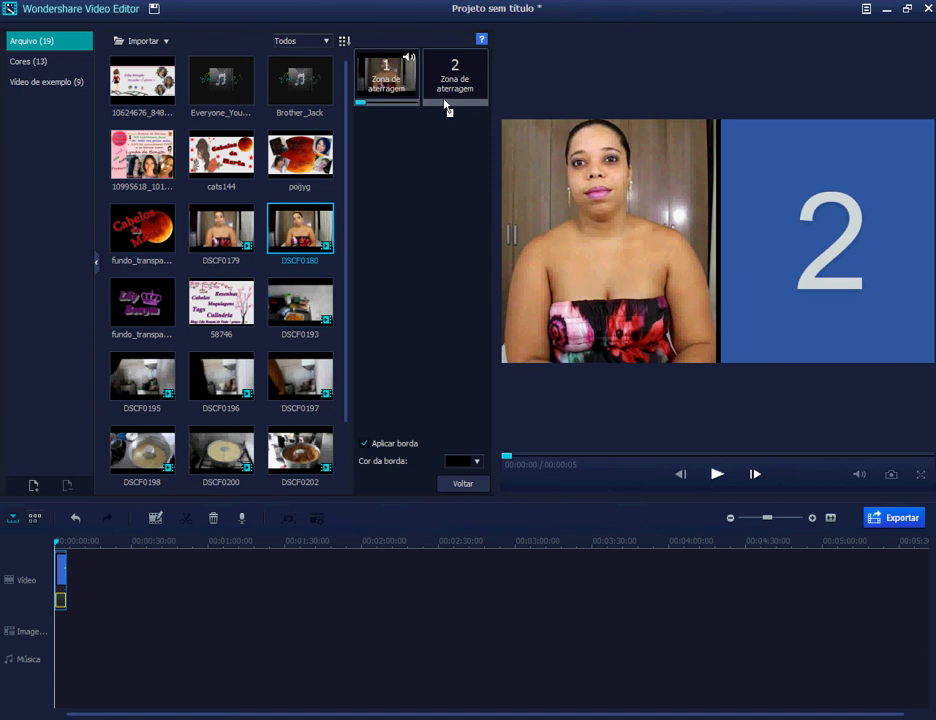
left_click(452, 80)
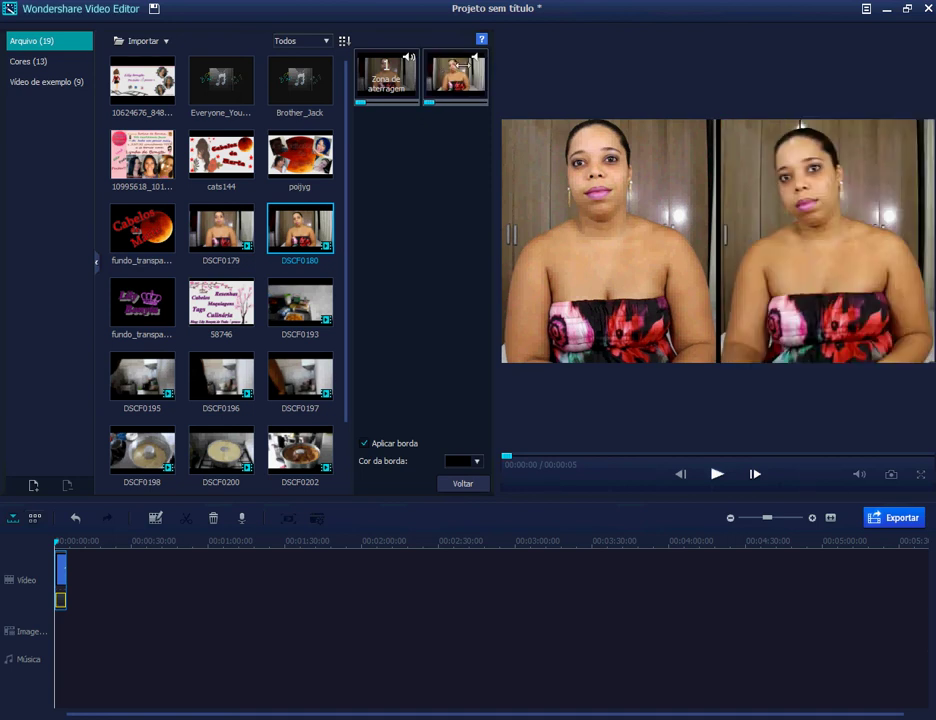
Extend the split-screen clip on the video track to about 3:11 and play it from the start
left_click_drag(448, 68, 62, 572)
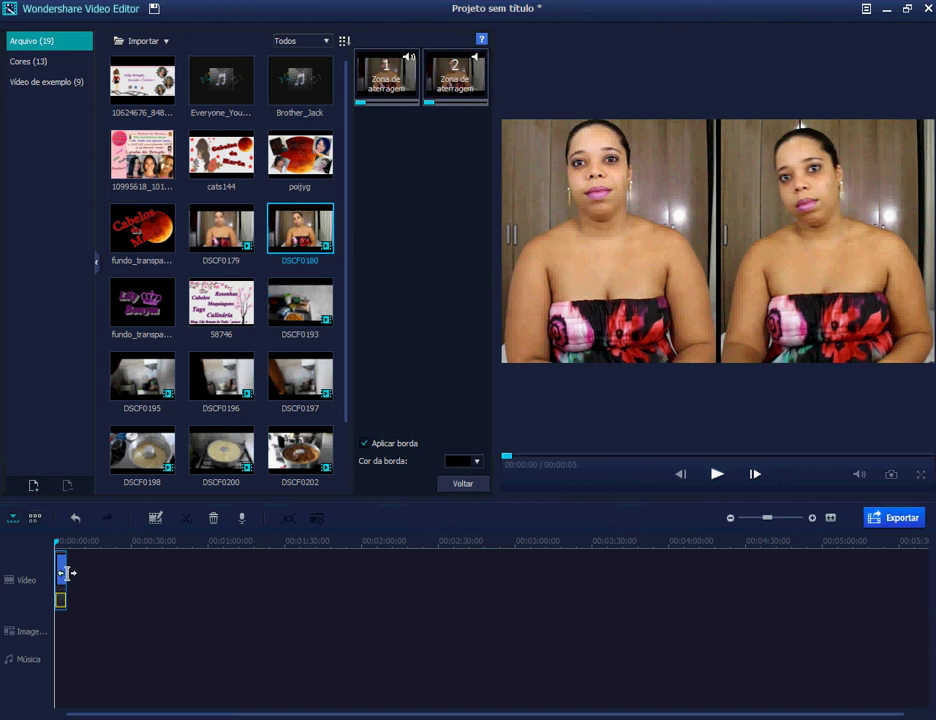
left_click_drag(66, 573, 543, 583)
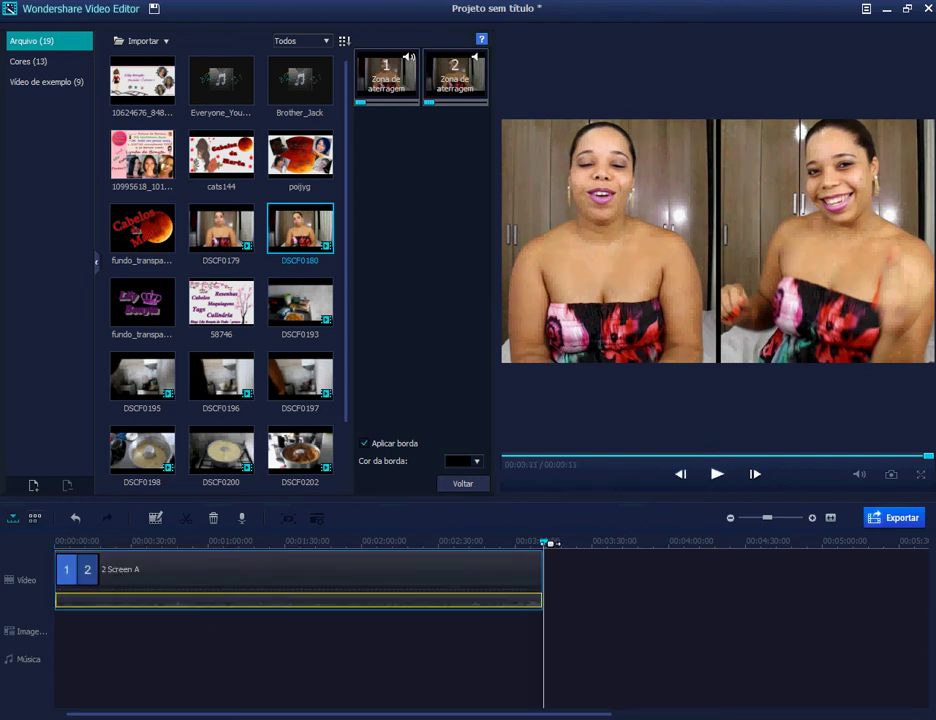
left_click_drag(545, 542, 42, 553)
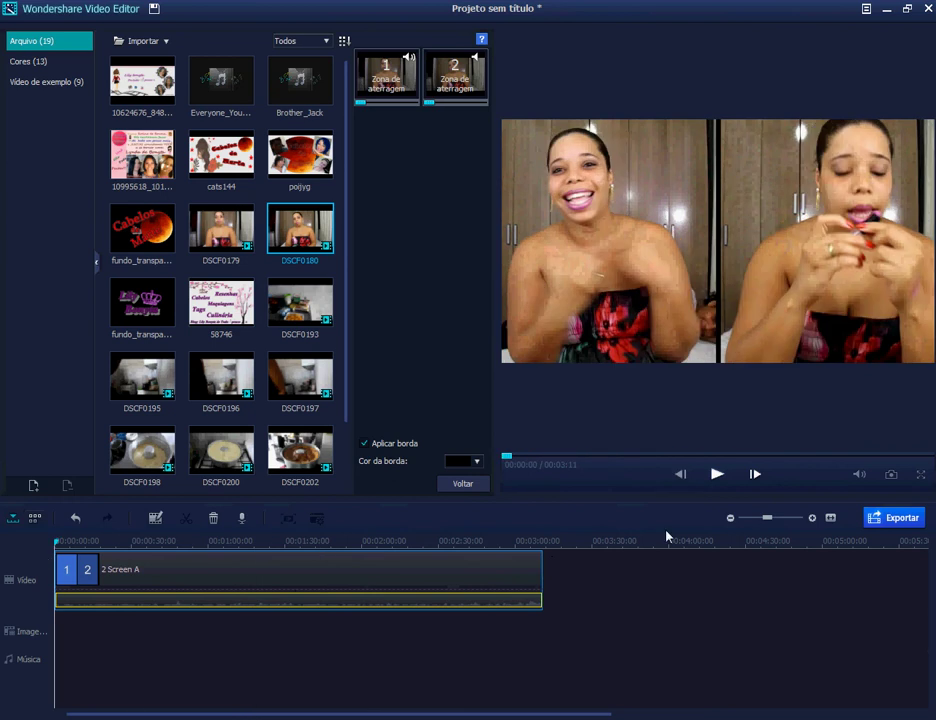
left_click(716, 476)
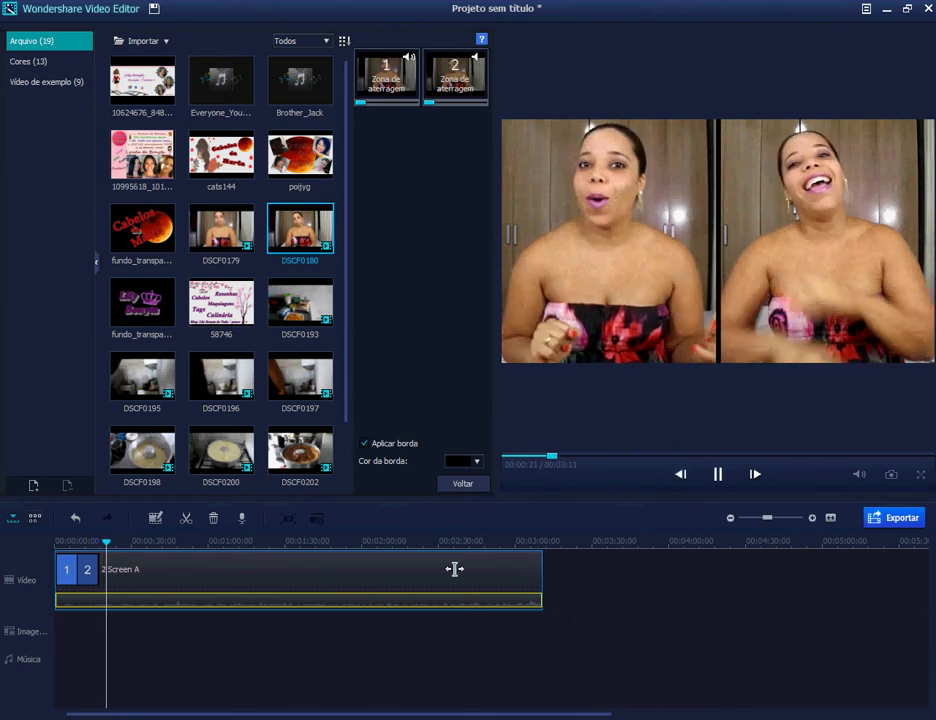
Shorten the split-screen clip to about 17 seconds and play it back from the start
left_click_drag(360, 568, 98, 567)
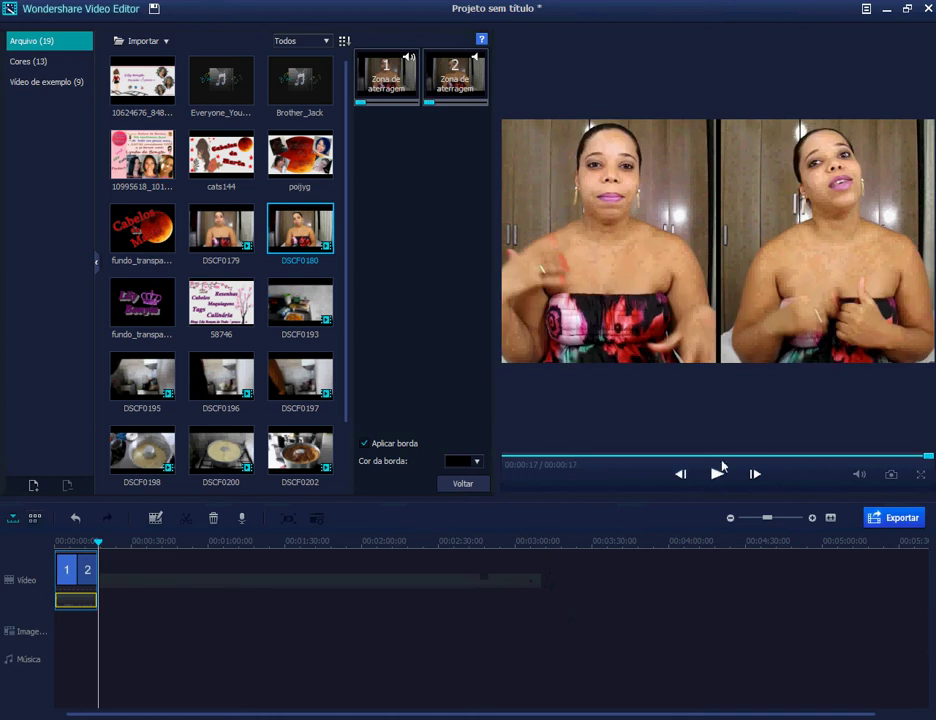
left_click(714, 475)
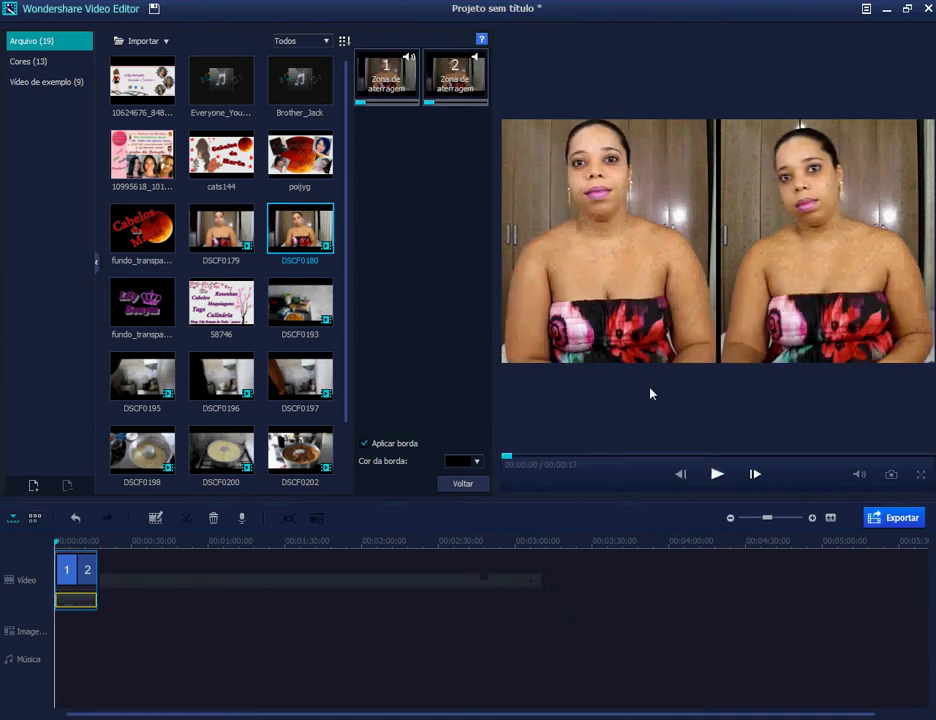
left_click(717, 474)
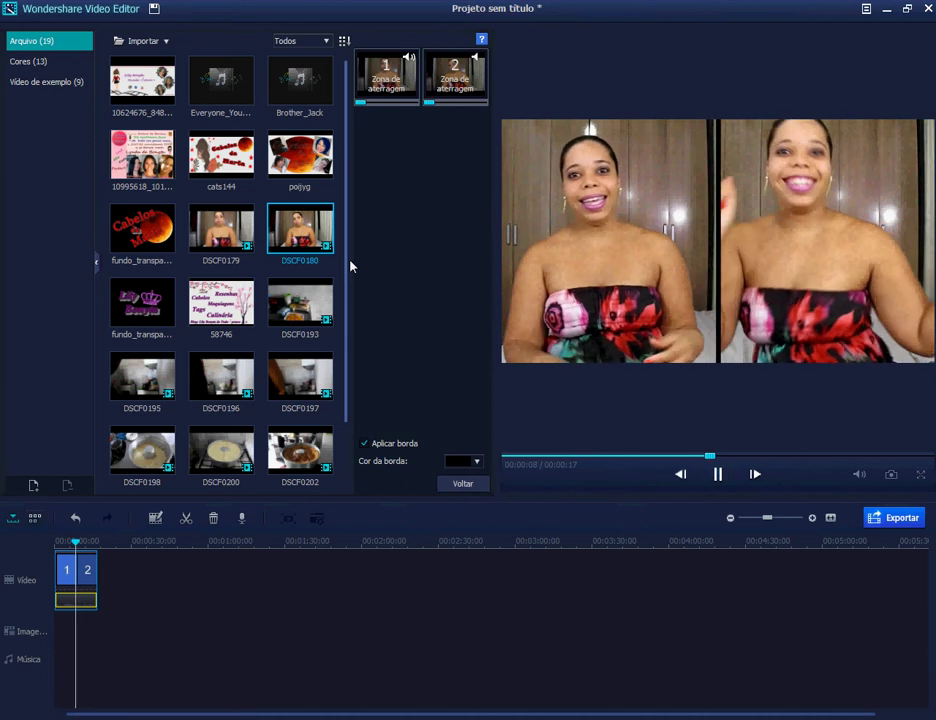
left_click(719, 476)
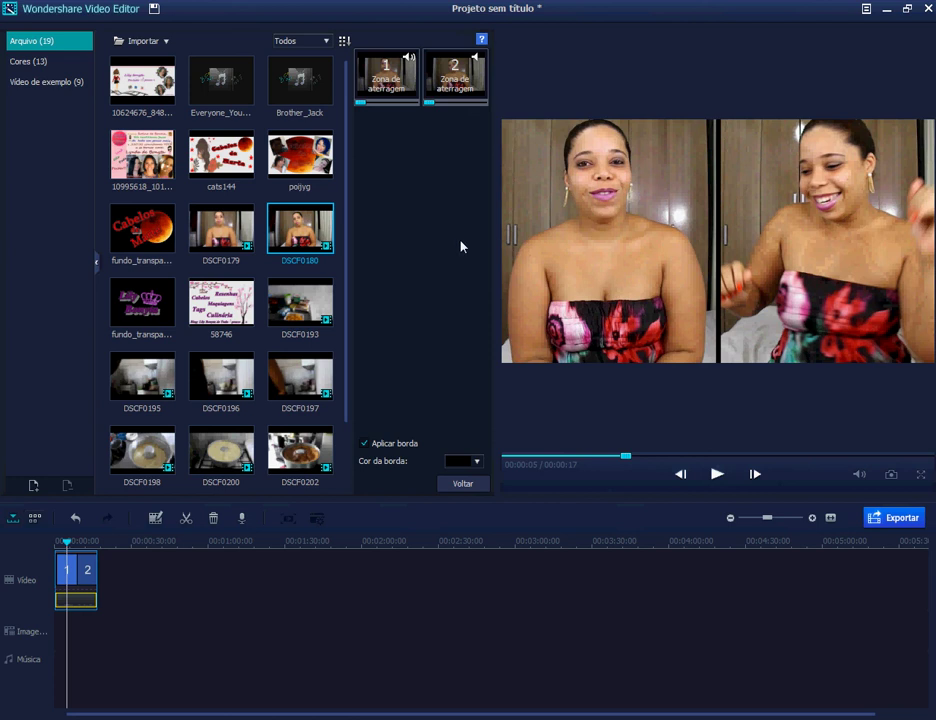
Delete the split-screen clip from the timeline and place DSCF0179 from the media library on the video track instead
left_click(213, 519)
left_click(8, 474)
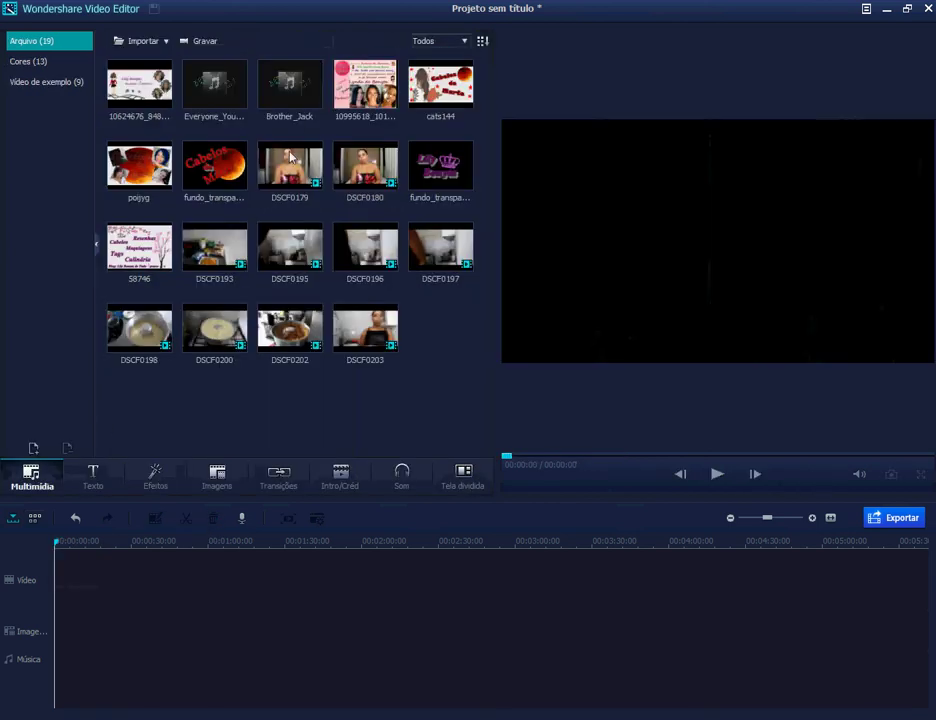
left_click_drag(290, 157, 240, 565)
Insert the 2 Screen A split-screen template into the DSCF0179 clip at about 0:35 on the video track
left_click(461, 484)
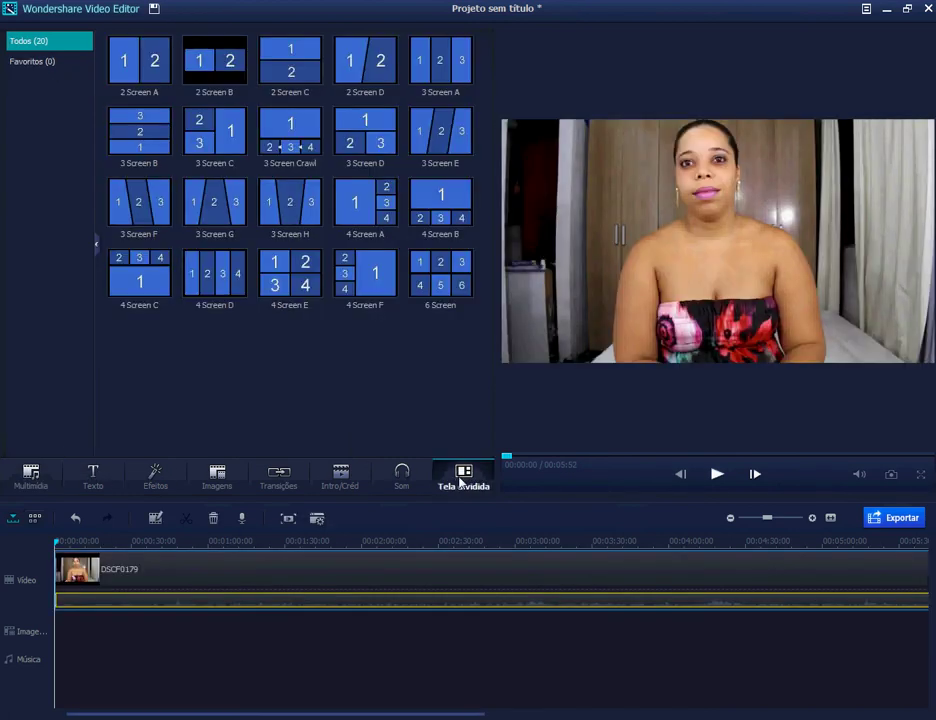
left_click_drag(112, 72, 164, 347)
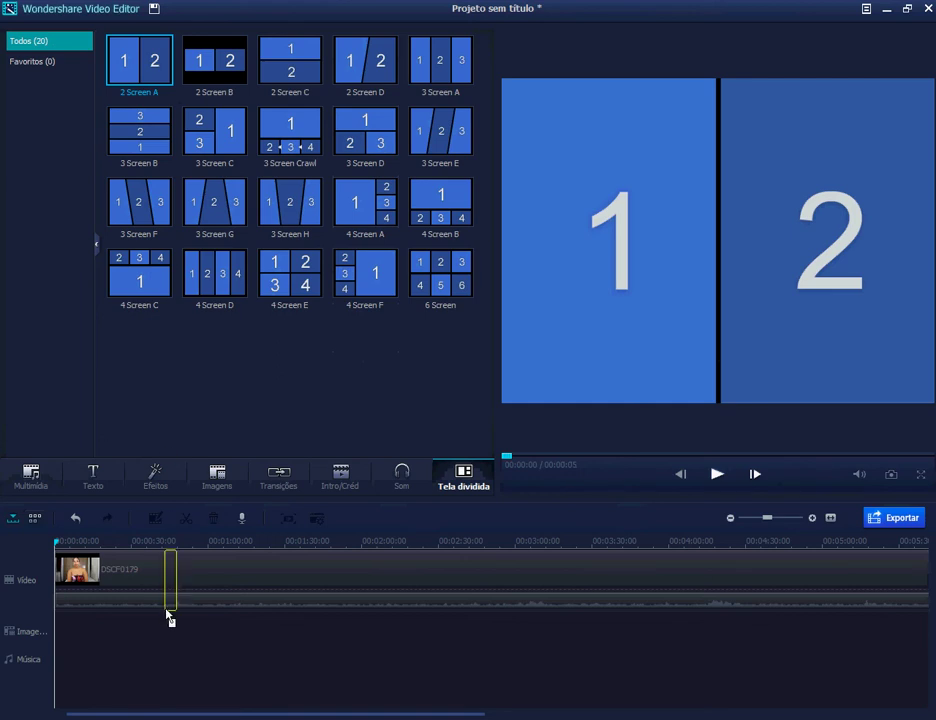
left_click_drag(170, 618, 142, 598)
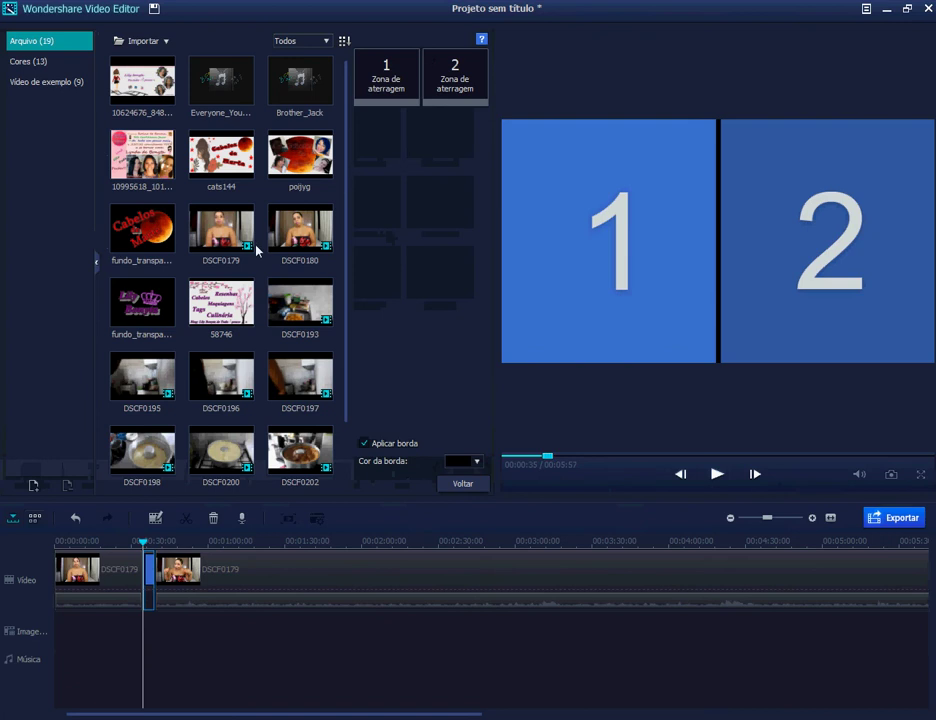
Fill zone 1 of the inserted split screen with DSCF0180 and zone 2 with DSCF0179
left_click(314, 228)
left_click_drag(380, 88, 380, 88)
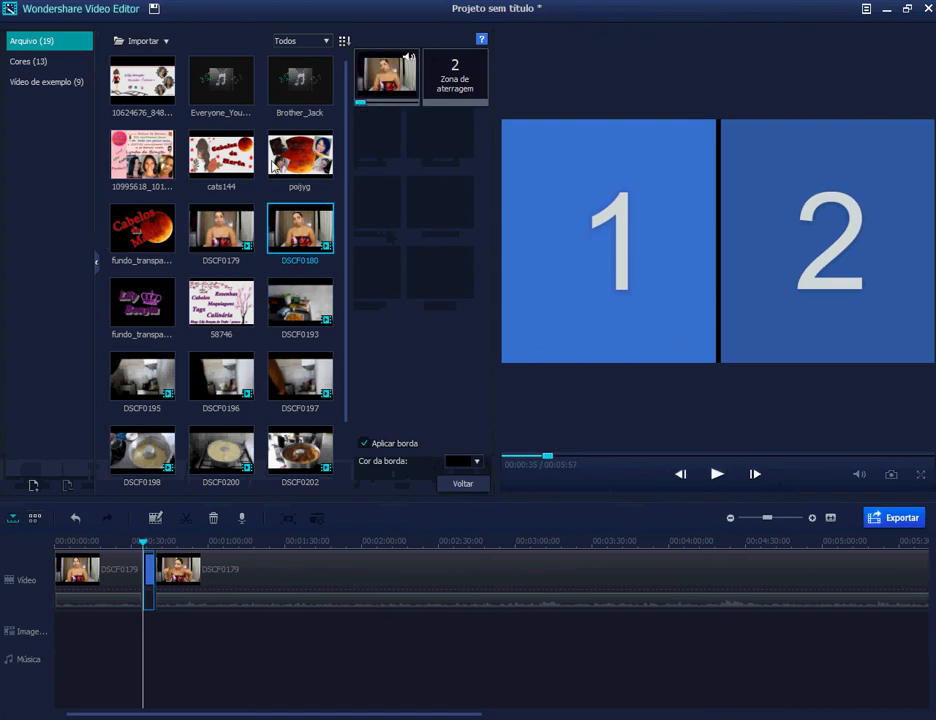
left_click(257, 228)
left_click_drag(455, 90, 455, 90)
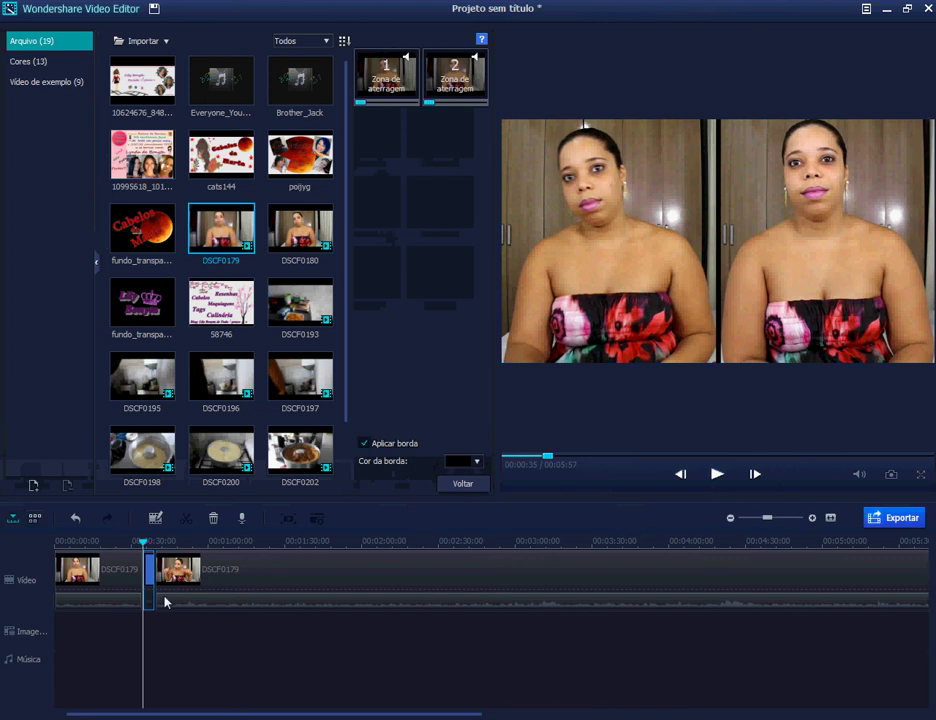
Play the timeline from about 0:32 through the split-screen segment
left_click_drag(143, 545, 137, 542)
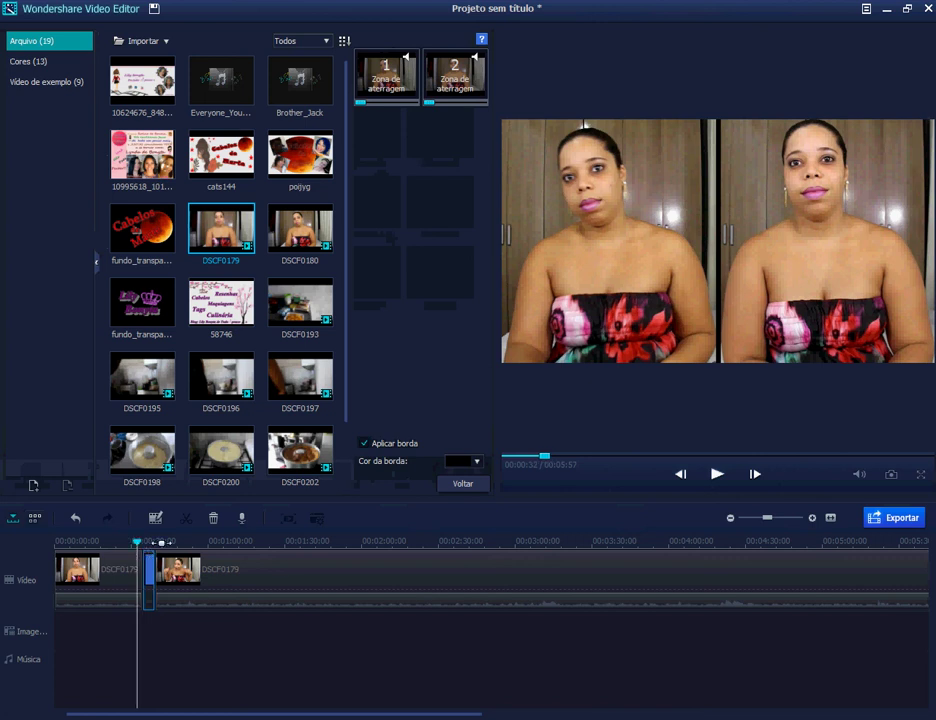
left_click(716, 474)
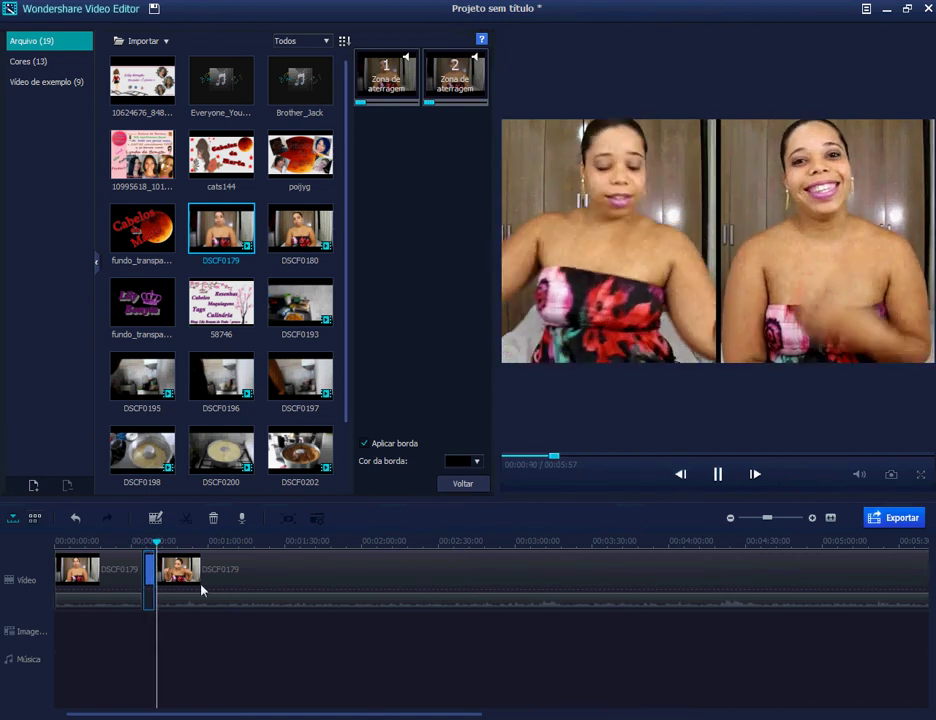
Delete both DSCF0179 pieces and the split-screen clip between them, emptying the video track
double_click(382, 576)
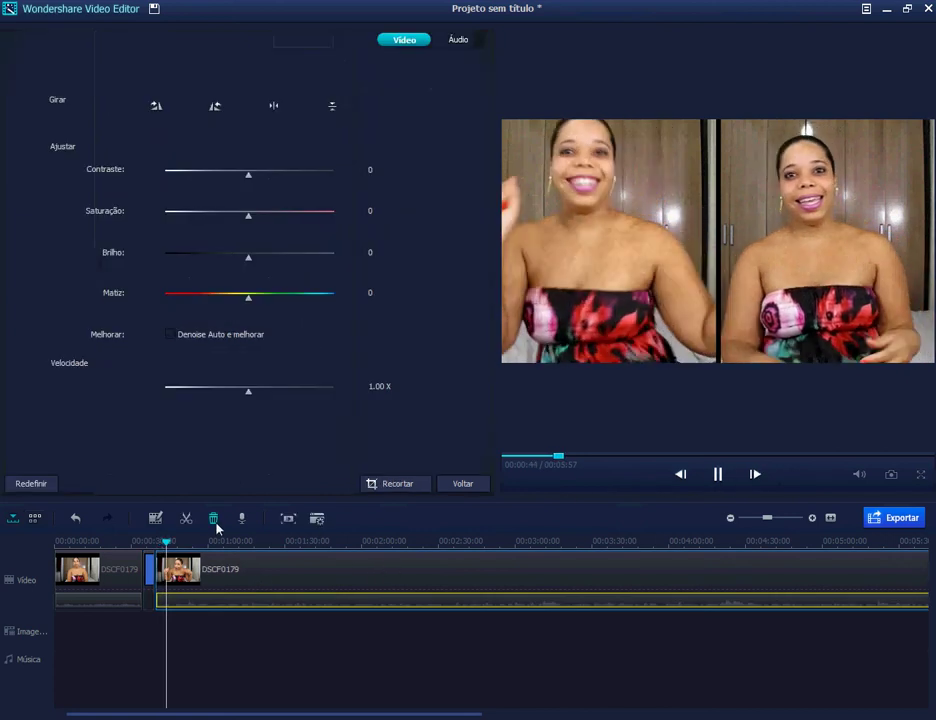
key("Delete")
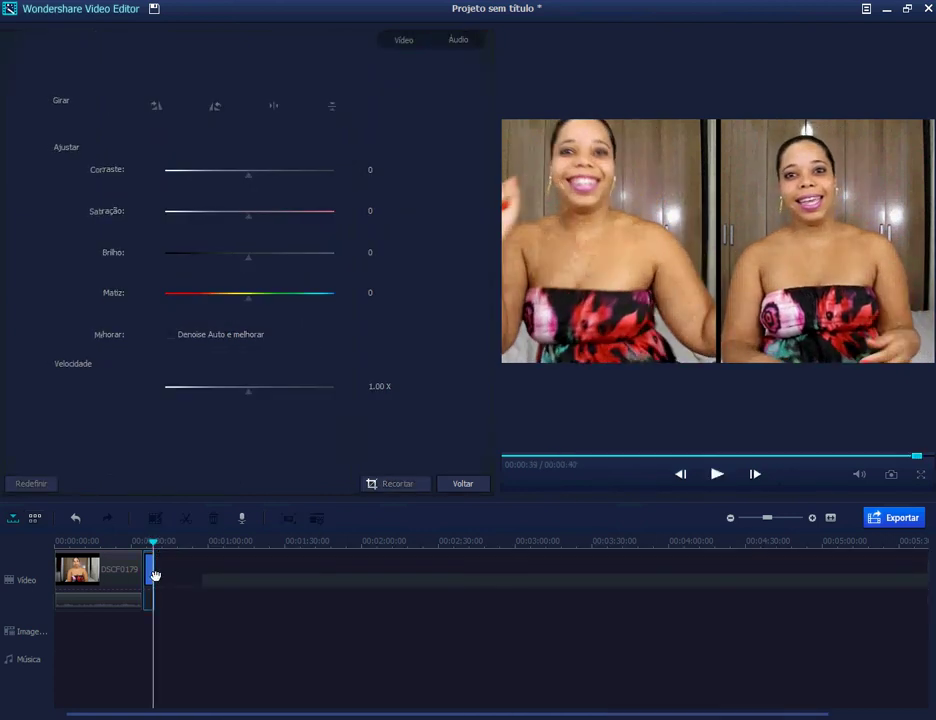
left_click(214, 517)
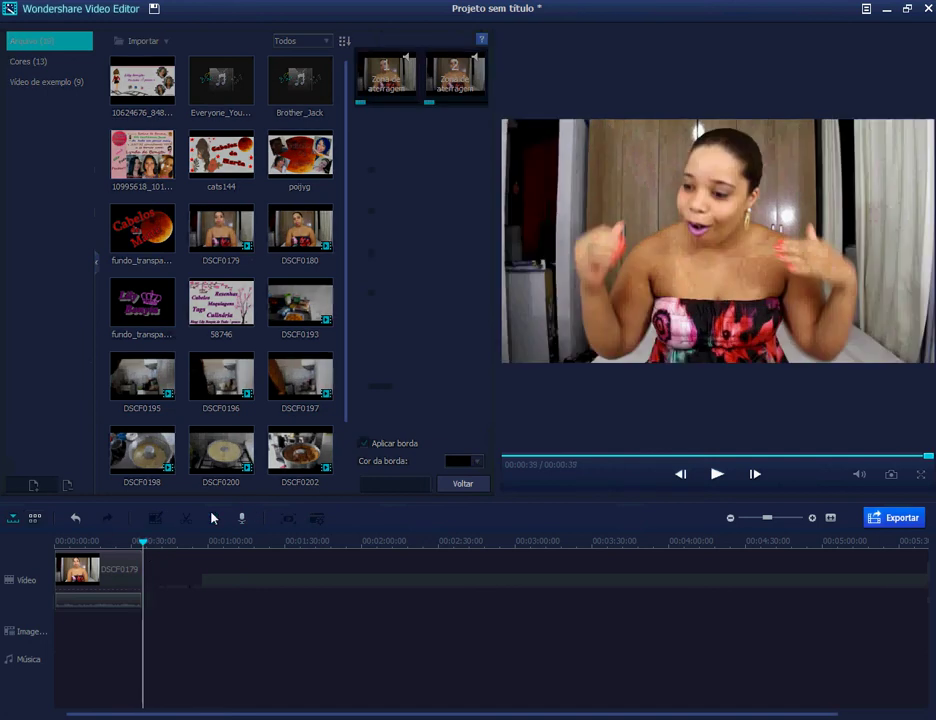
double_click(135, 568)
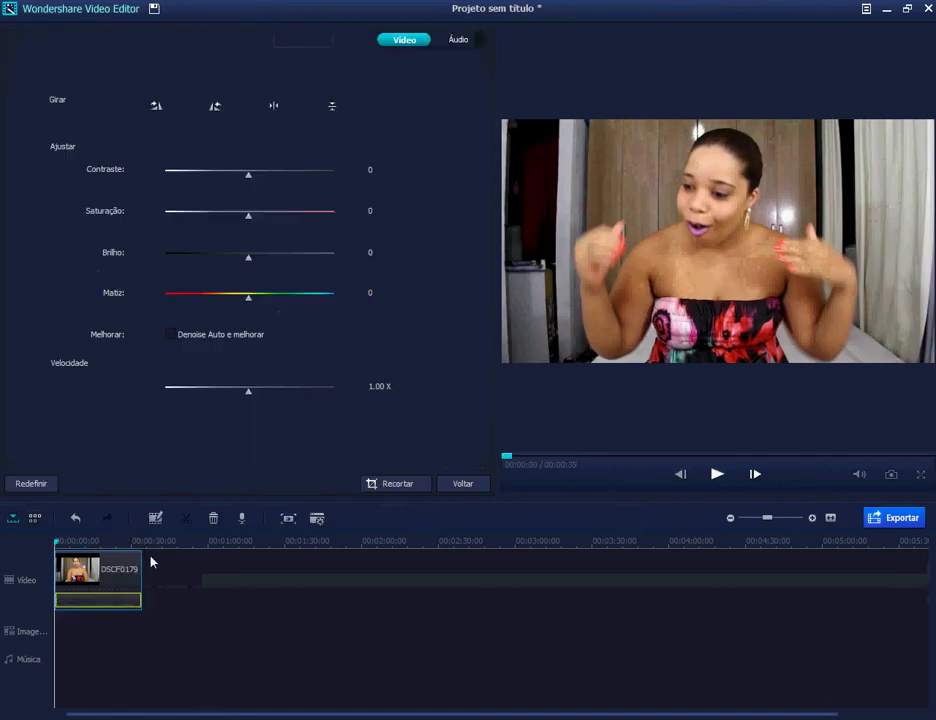
left_click(213, 518)
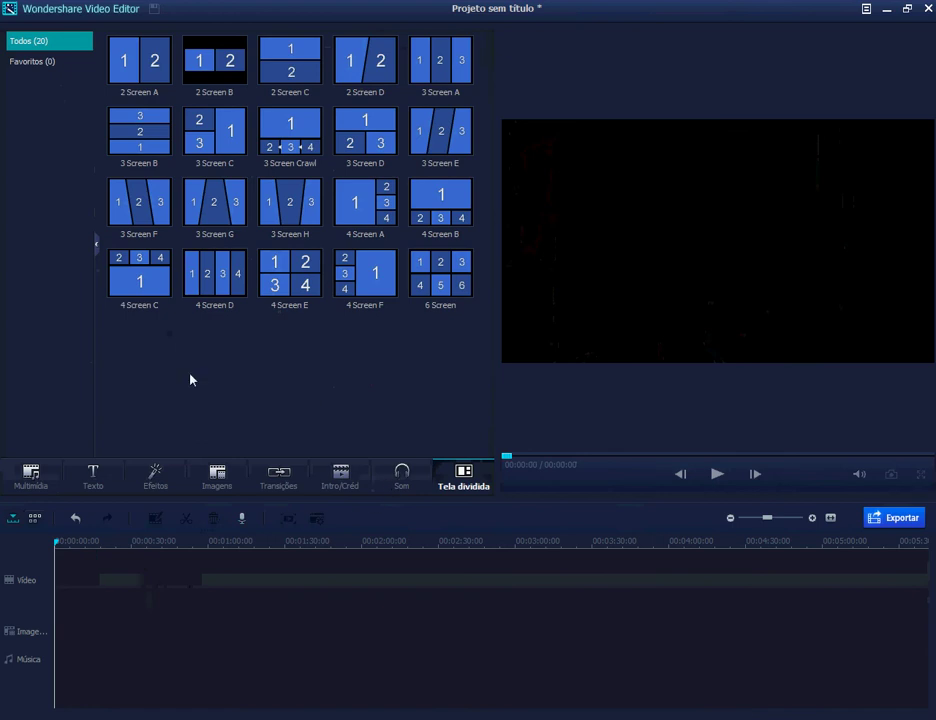
Place DSCF0179 from the media library on the empty video track and play its first five seconds
left_click(28, 477)
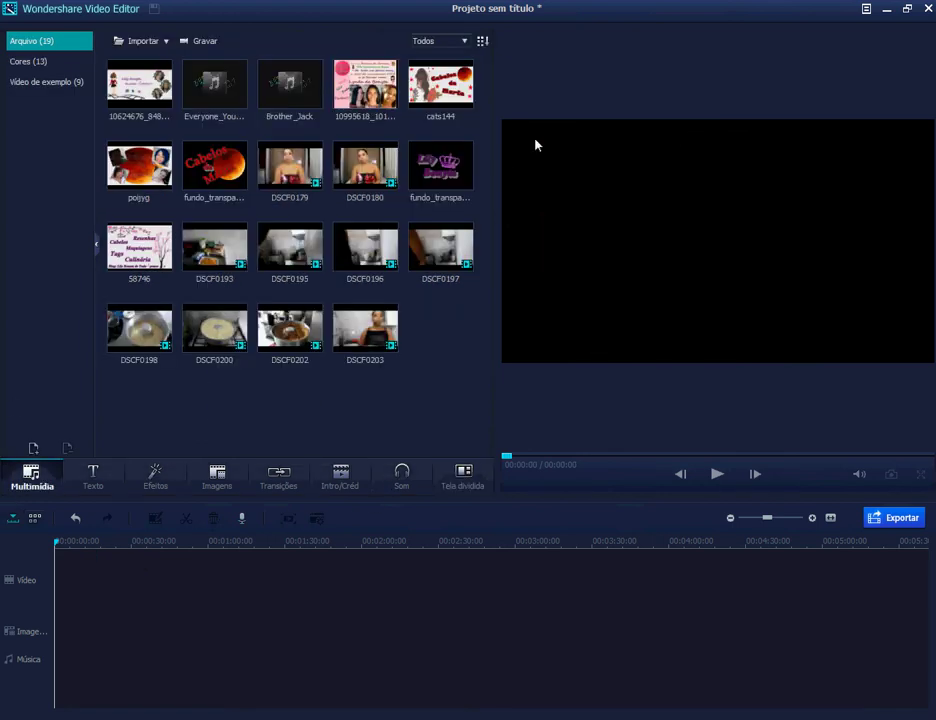
left_click(316, 180)
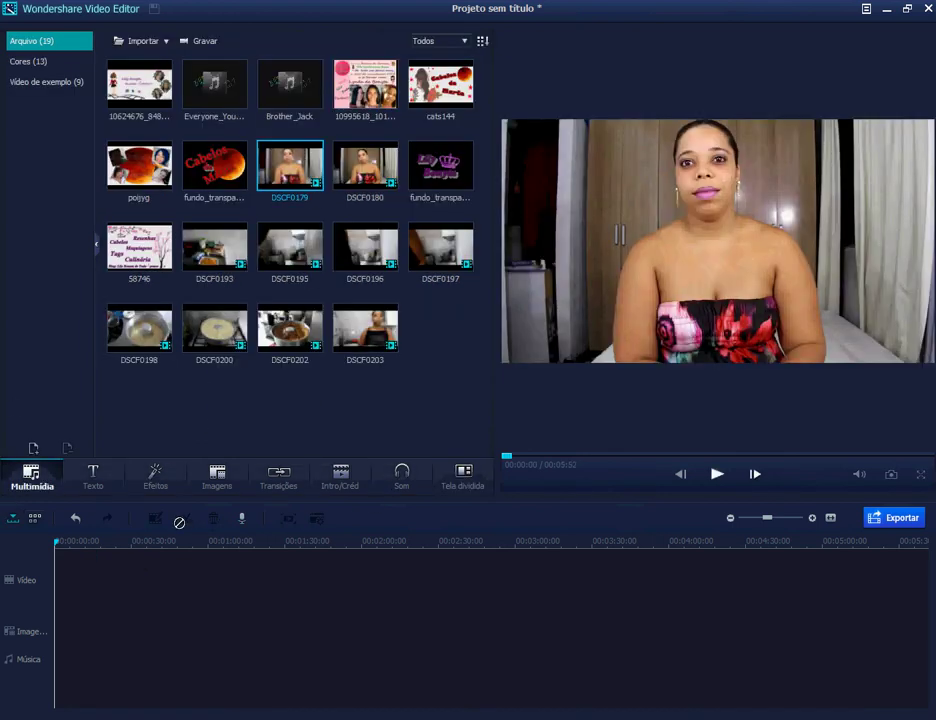
left_click_drag(179, 522, 380, 580)
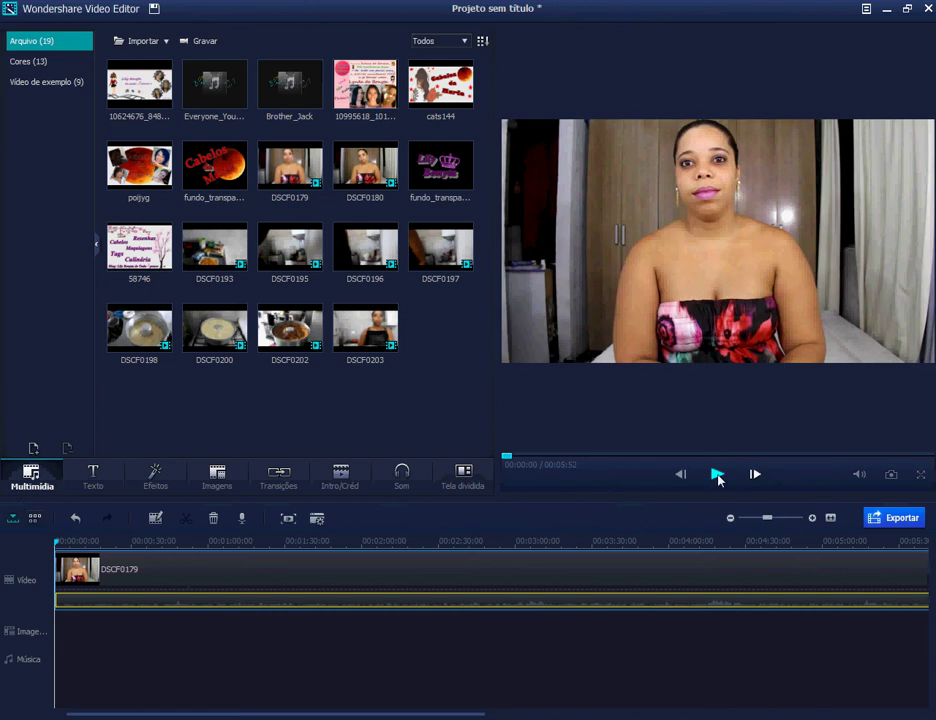
left_click(718, 476)
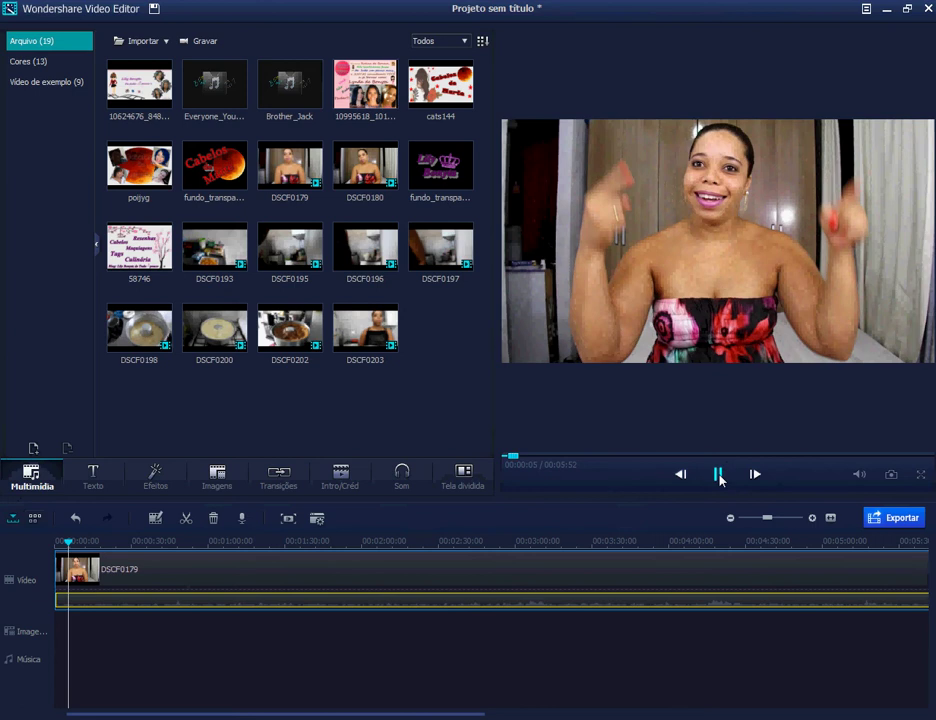
left_click(716, 476)
Add DSCF0180 from the media library to the picture-in-picture track at about 2:08
left_click(365, 180)
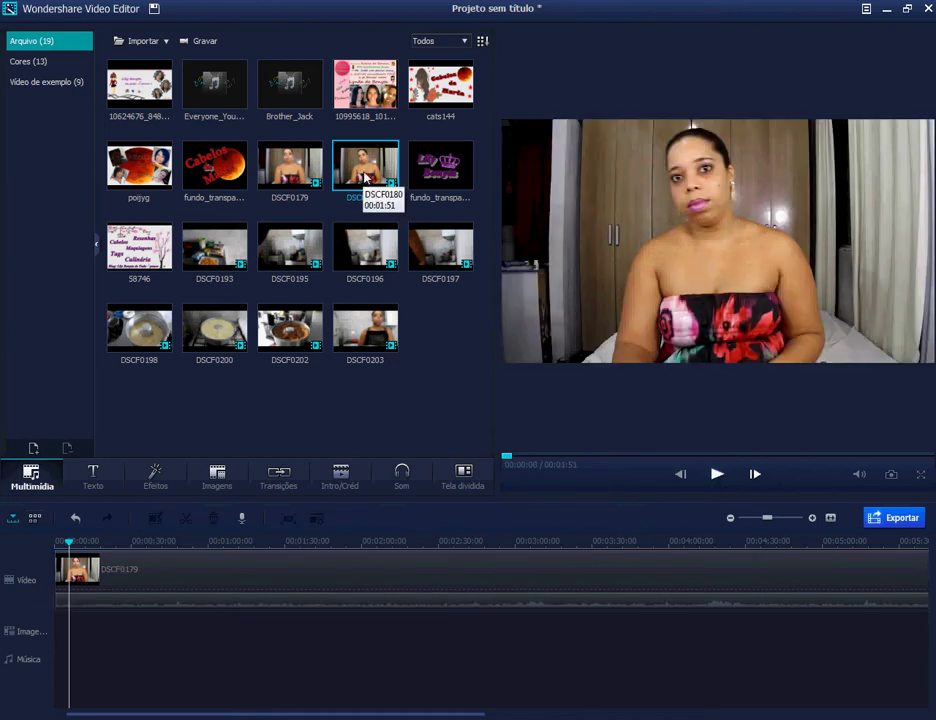
left_click_drag(365, 180, 369, 218)
left_click_drag(385, 397, 381, 642)
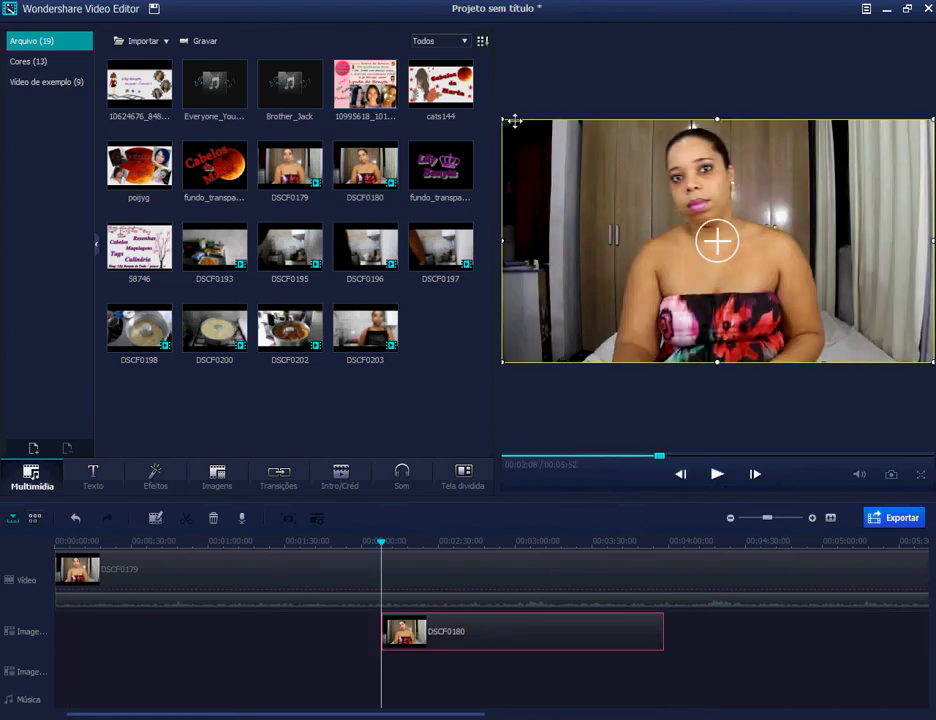
Shrink and narrow the DSCF0180 overlay, fit it into the upper-left corner of the video frame, and play the result
left_click_drag(503, 119, 696, 229)
left_click_drag(820, 230, 835, 250)
left_click_drag(848, 298, 617, 190)
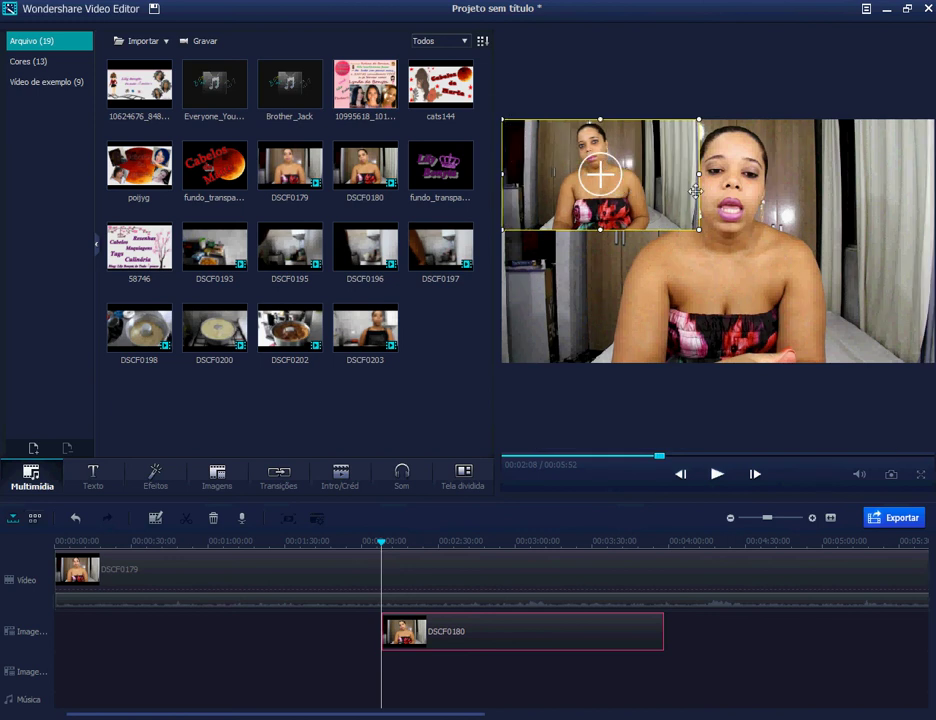
left_click_drag(697, 173, 645, 173)
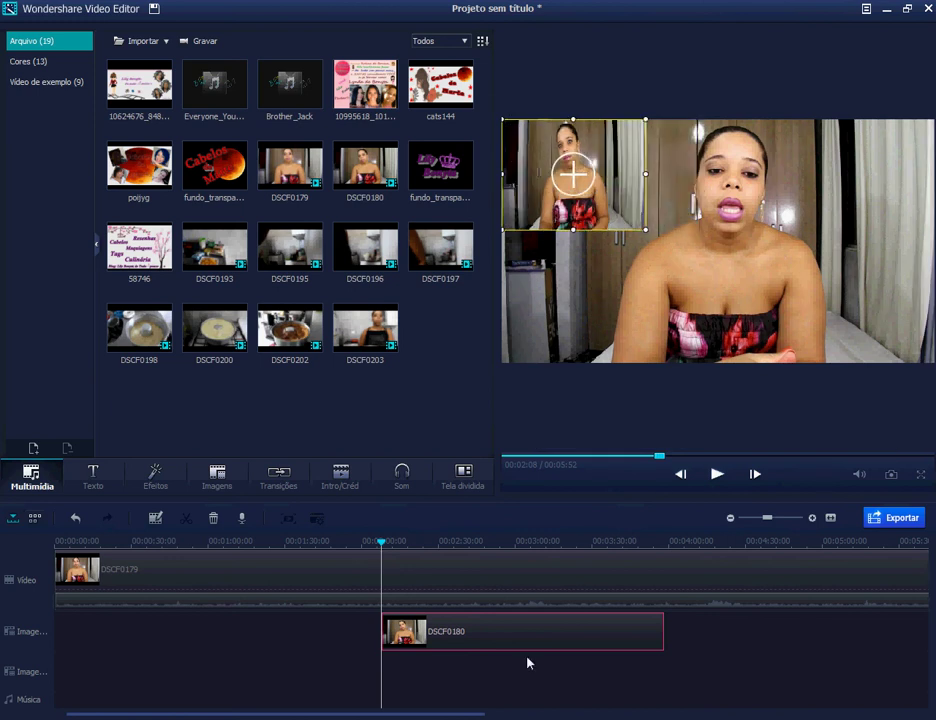
left_click(717, 474)
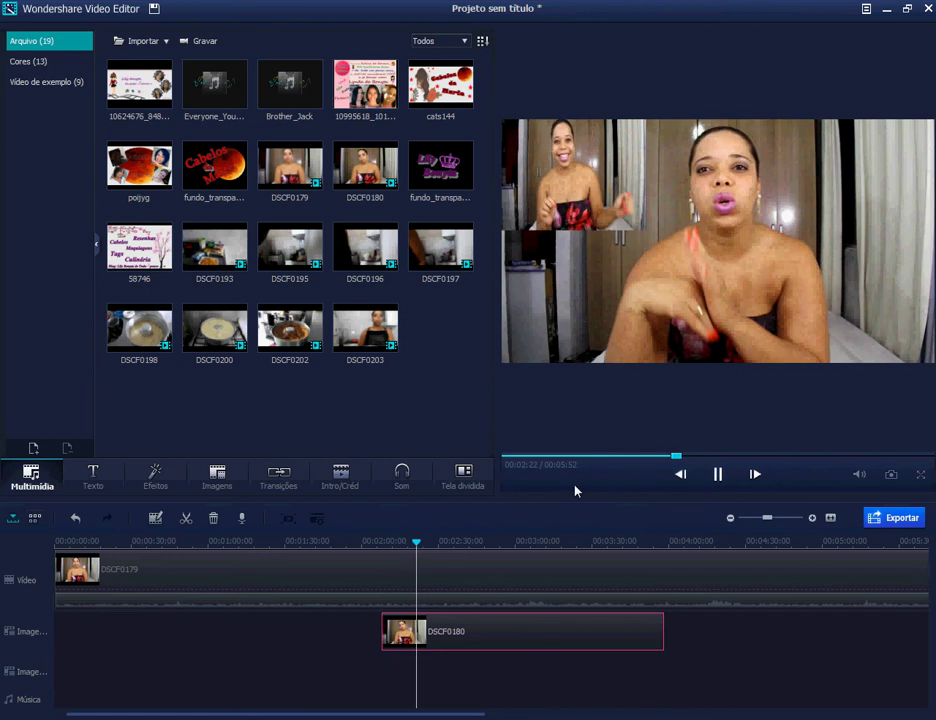
left_click(717, 474)
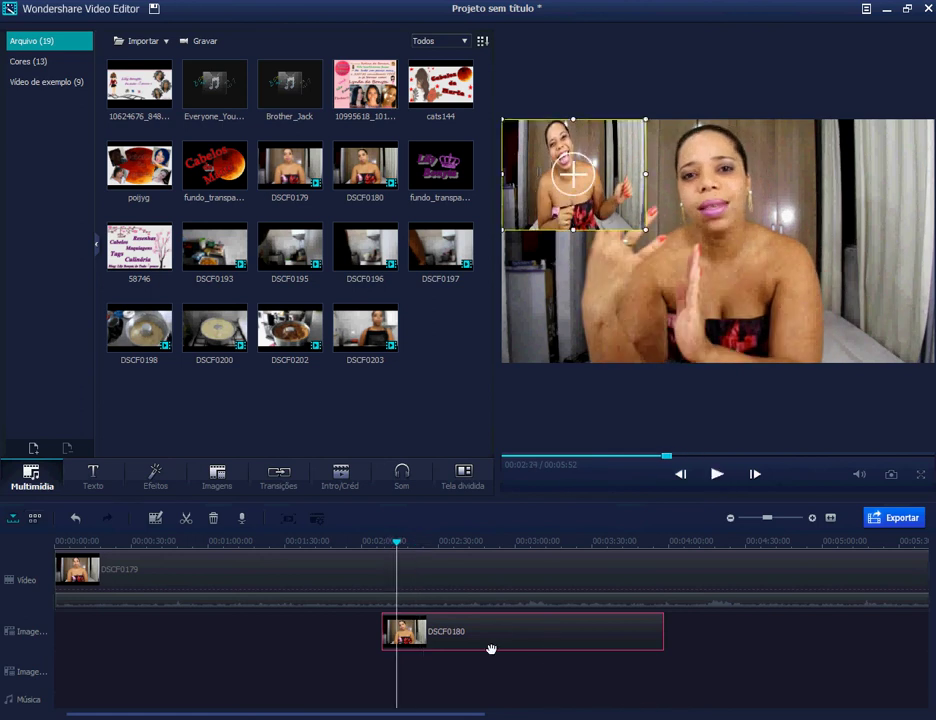
Review the DSCF0180 overlay's animation and audio settings, play the timeline, and delete the overlay clip
double_click(496, 631)
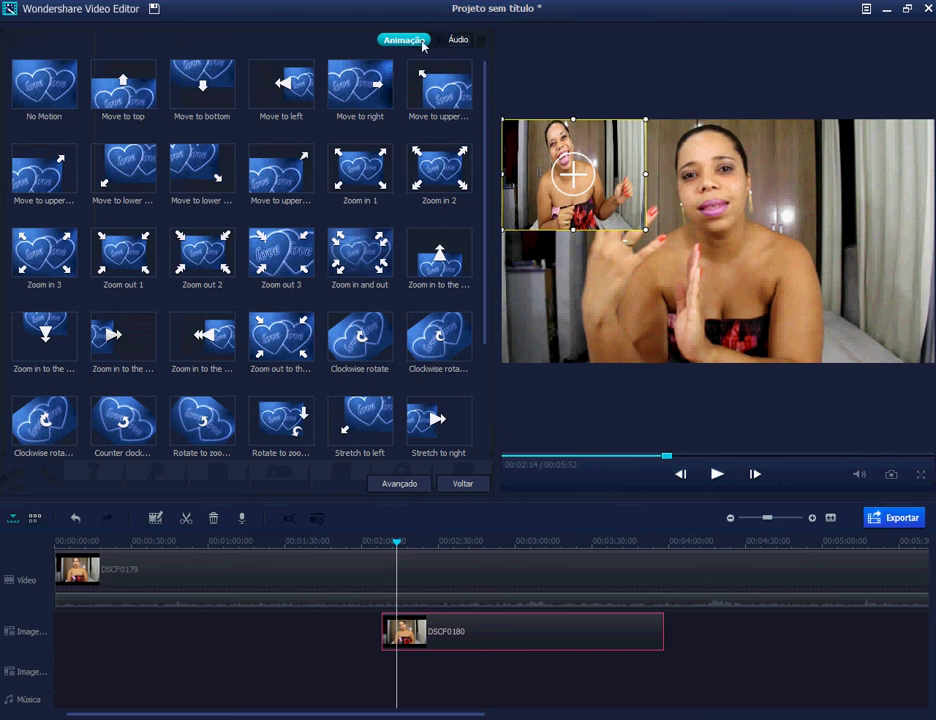
left_click(460, 40)
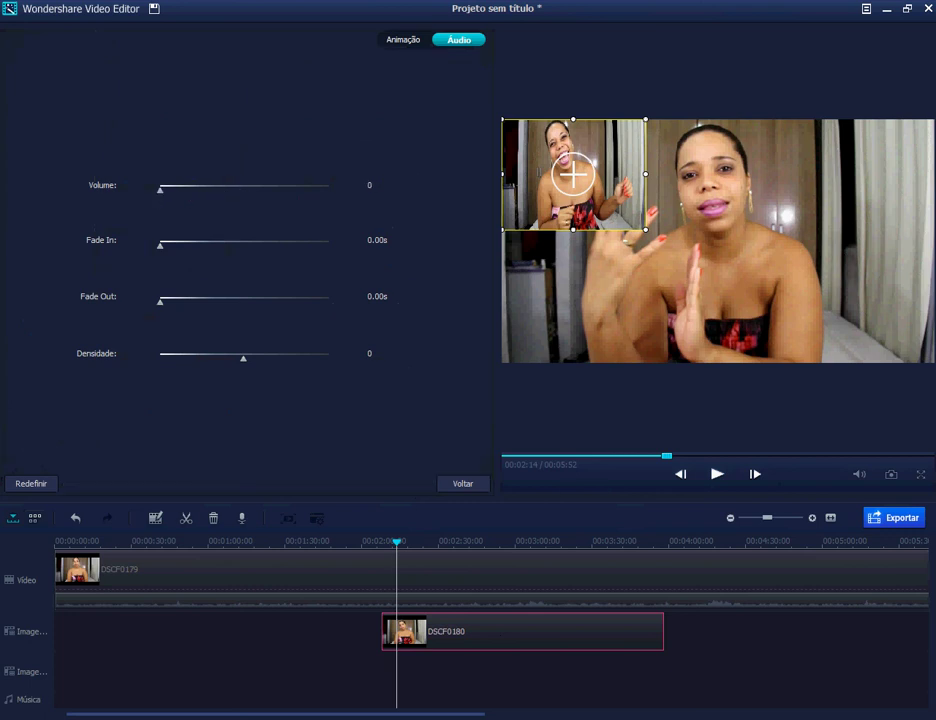
left_click(715, 475)
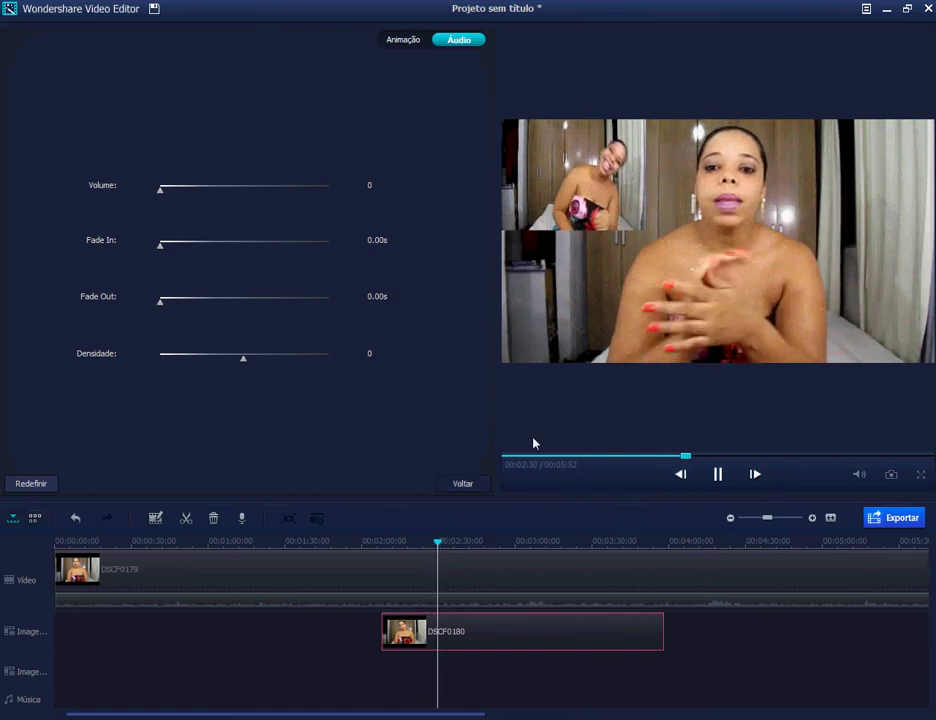
left_click(477, 488)
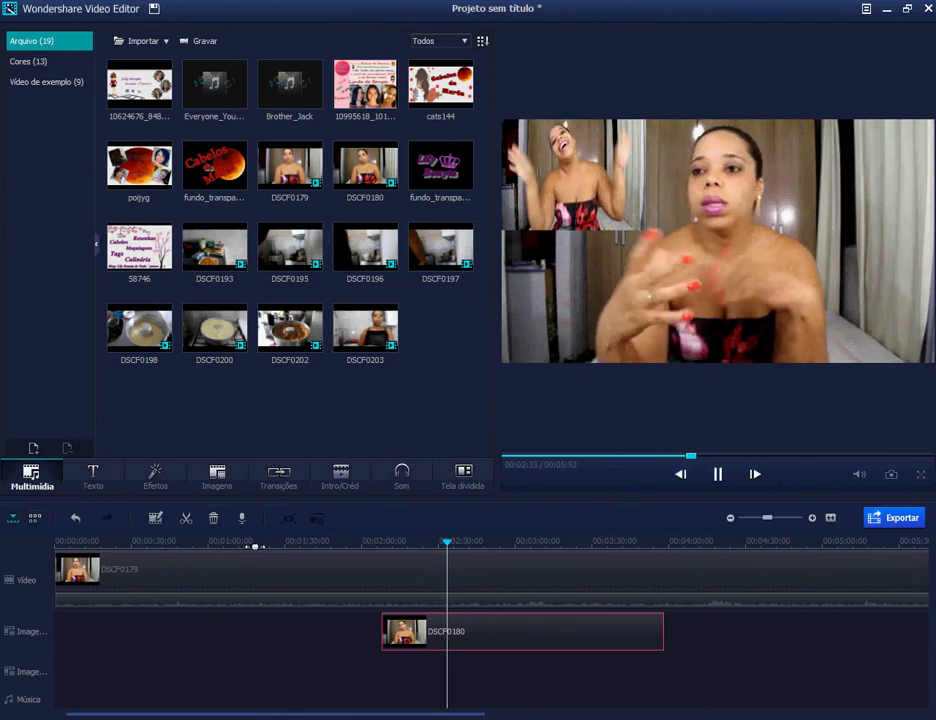
key("Delete")
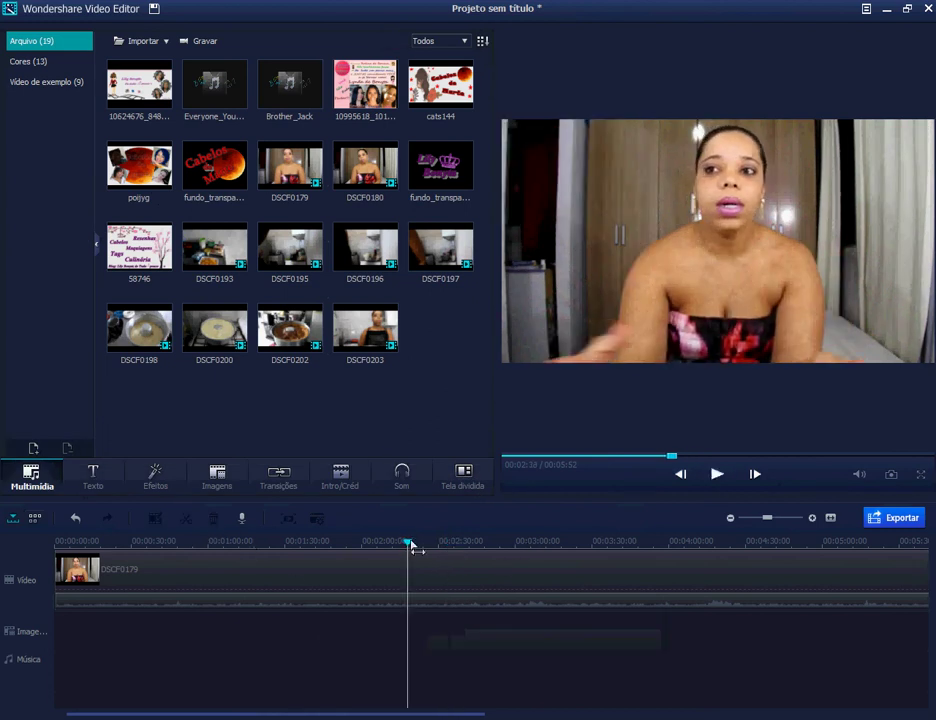
Split DSCF0179 on the video track at about 0:15 and 0:19 and delete the segment between the cuts
left_click_drag(414, 550, 52, 553)
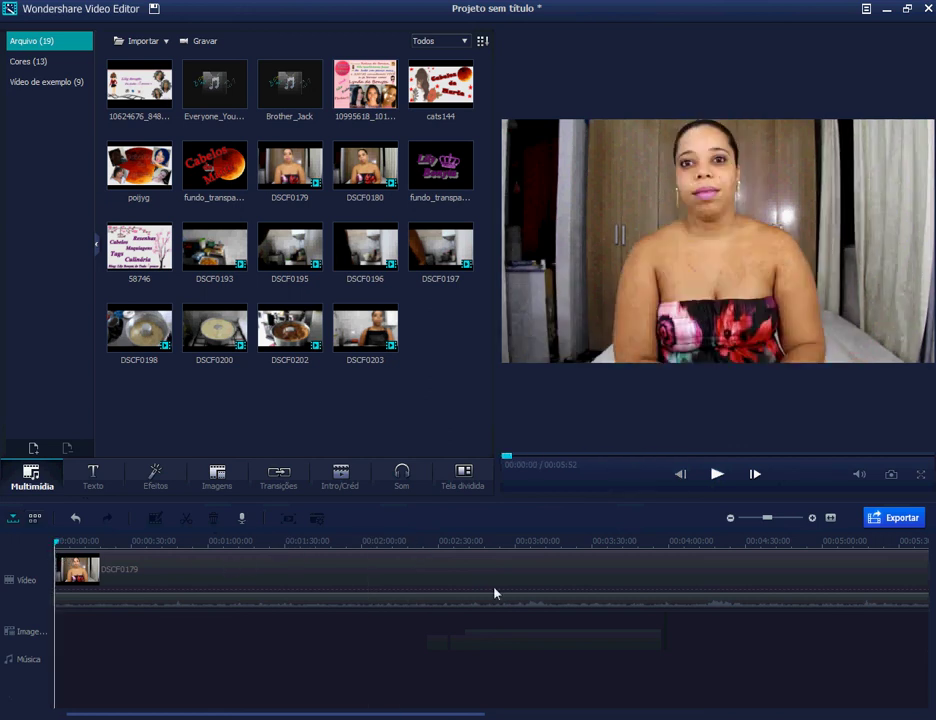
left_click(377, 579)
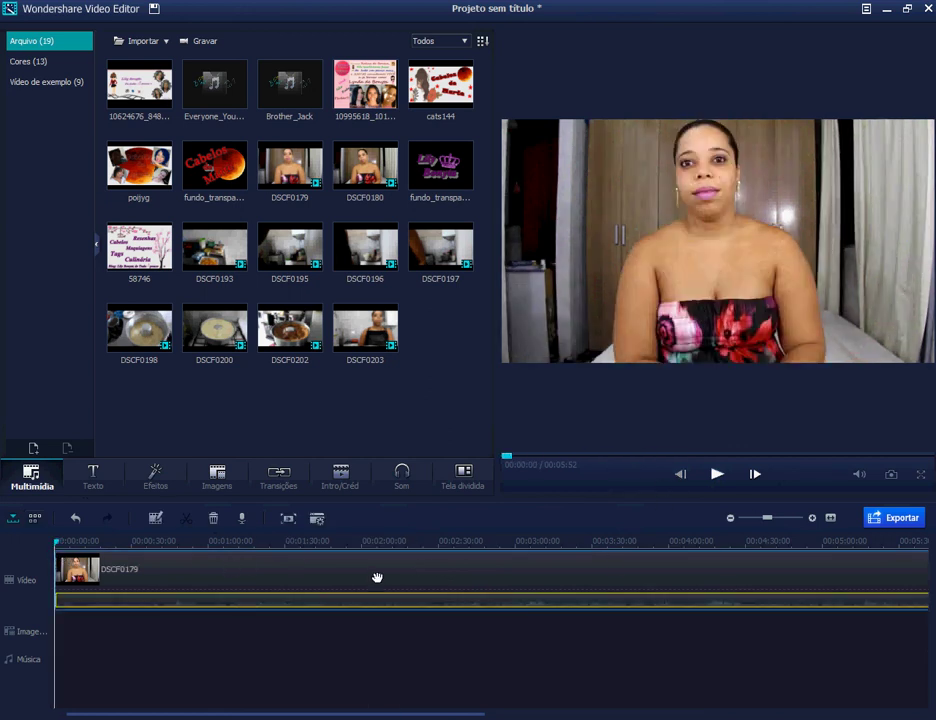
left_click(717, 475)
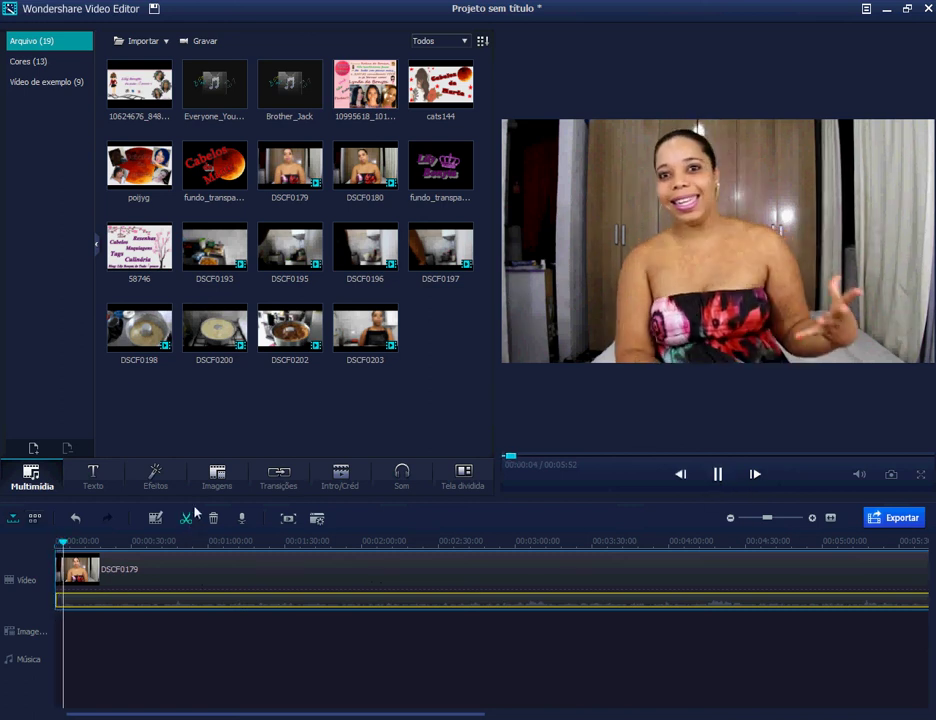
mouse_move(860, 473)
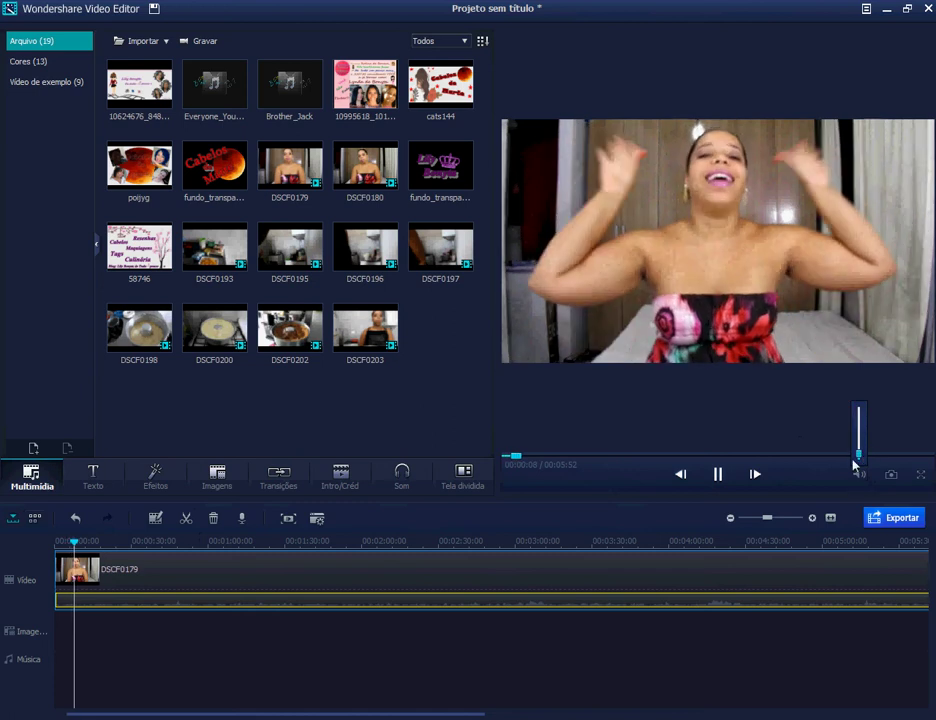
left_click(186, 521)
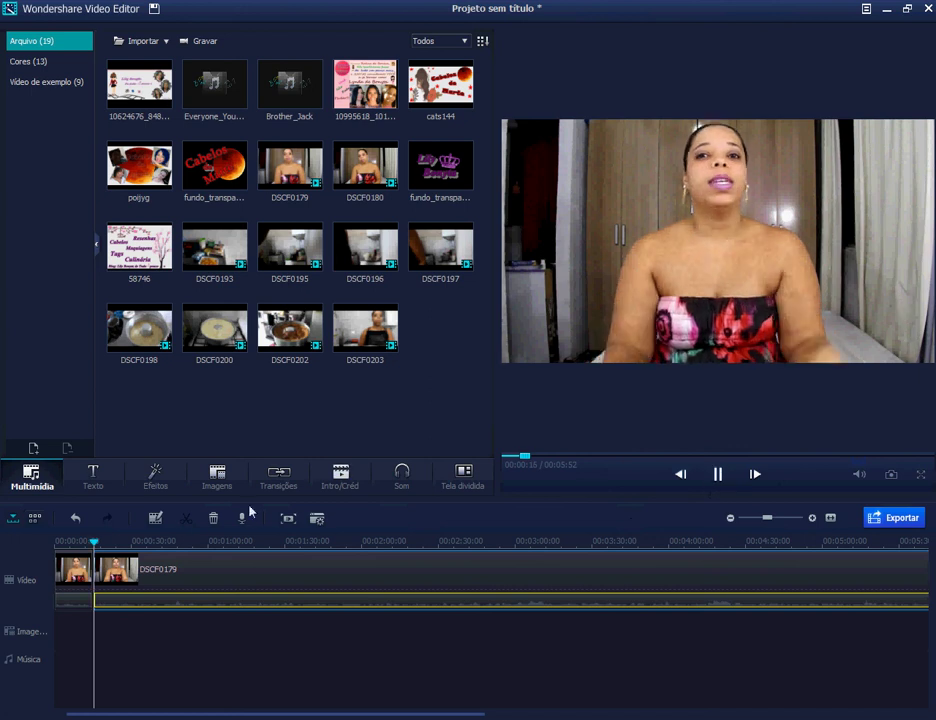
left_click(188, 520)
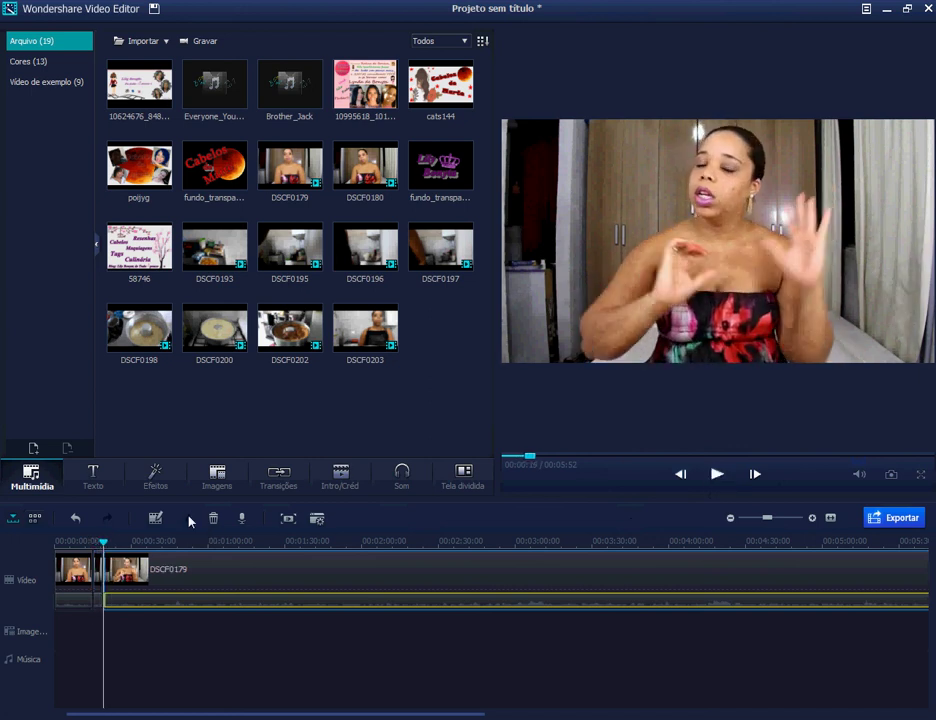
left_click(97, 590)
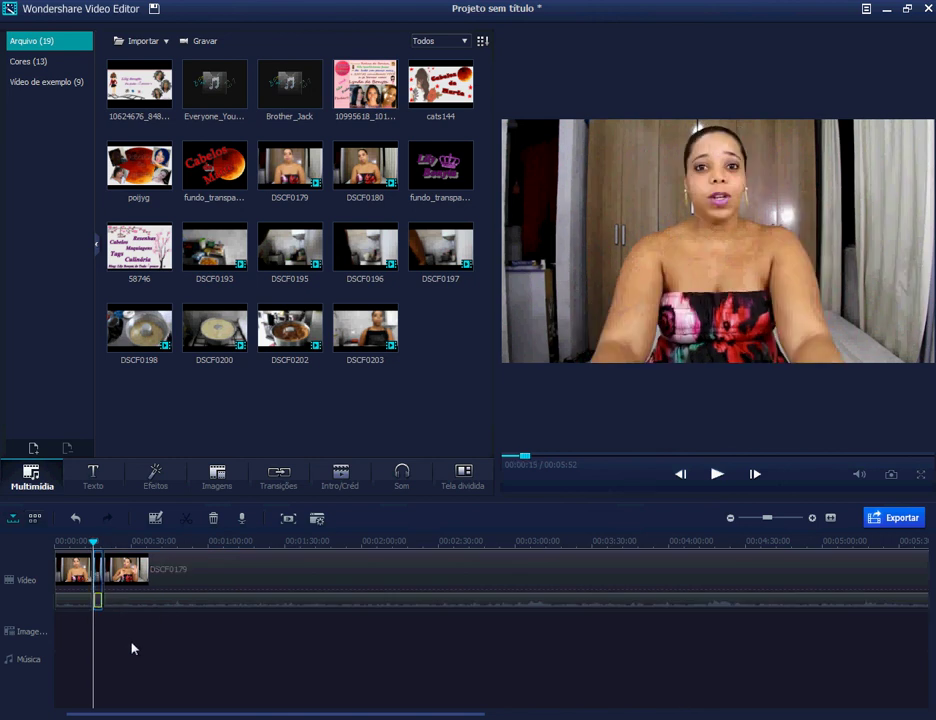
left_click(214, 519)
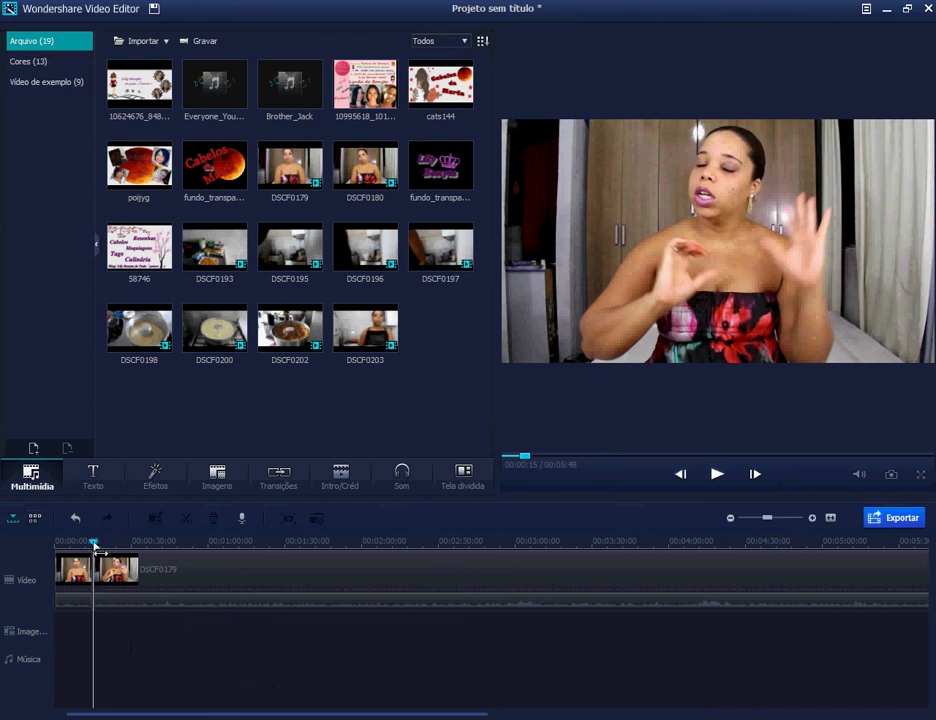
Place the playhead at about 0:14 before the cut and preview the Cube, Kaleidoscope and Morph transitions
left_click_drag(97, 548, 89, 545)
left_click(305, 486)
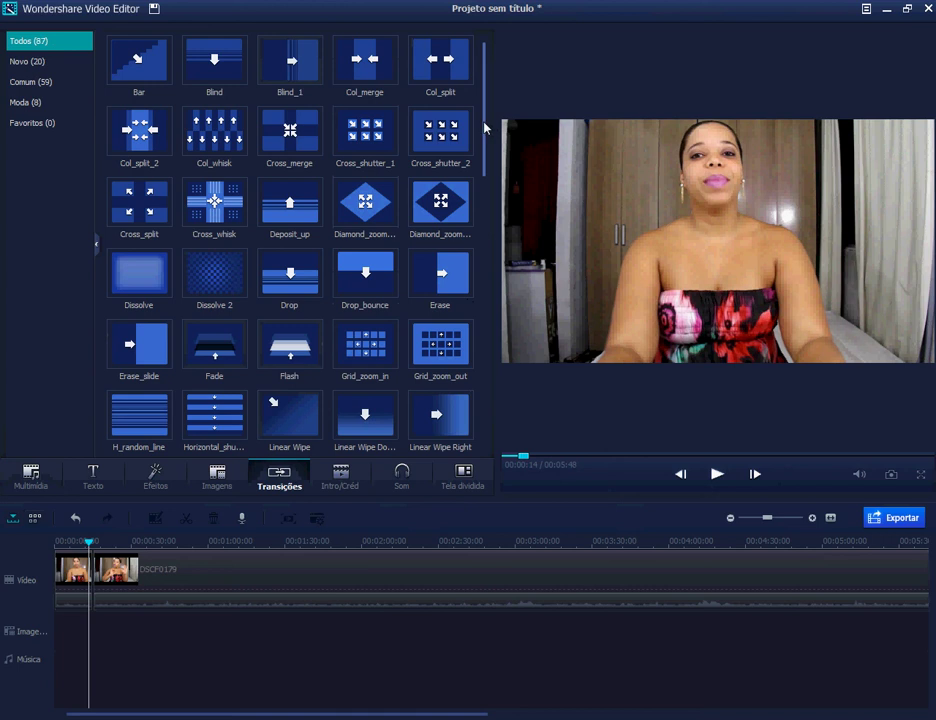
left_click_drag(487, 127, 486, 352)
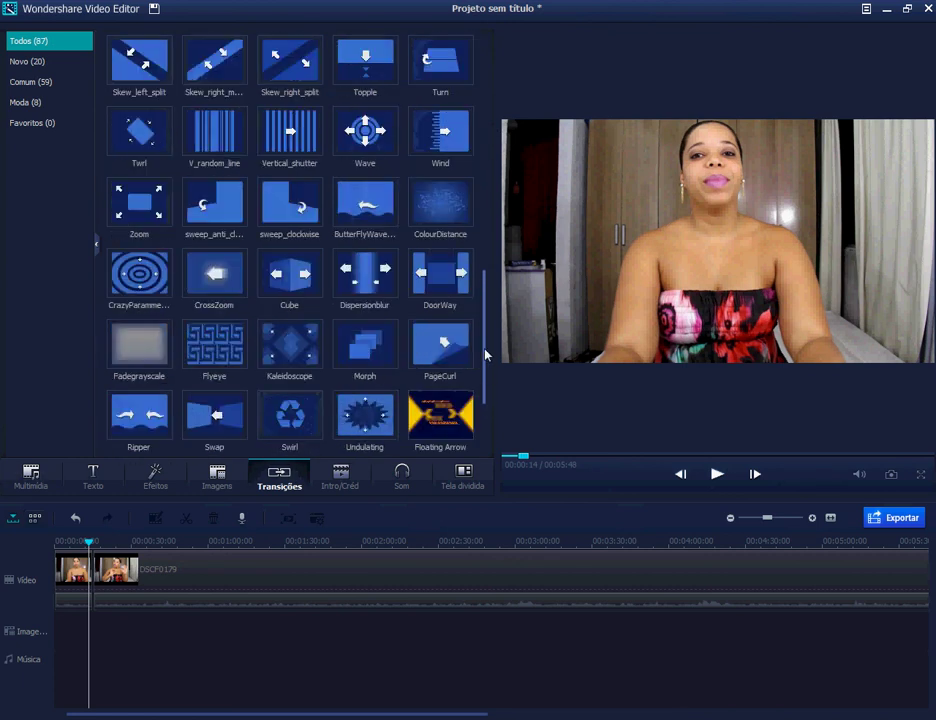
left_click(312, 292)
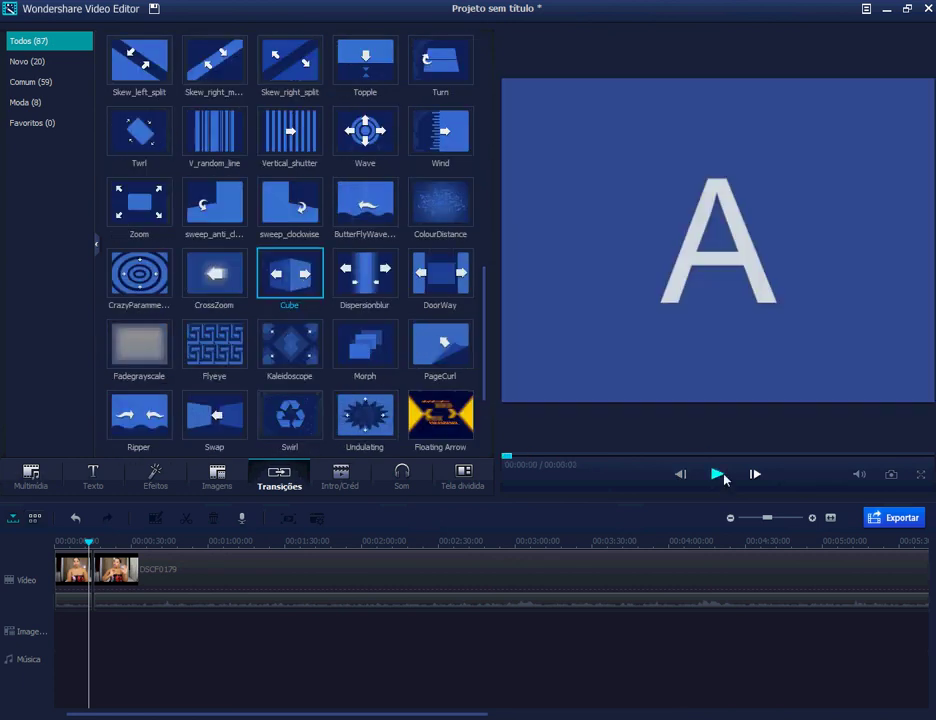
left_click(718, 475)
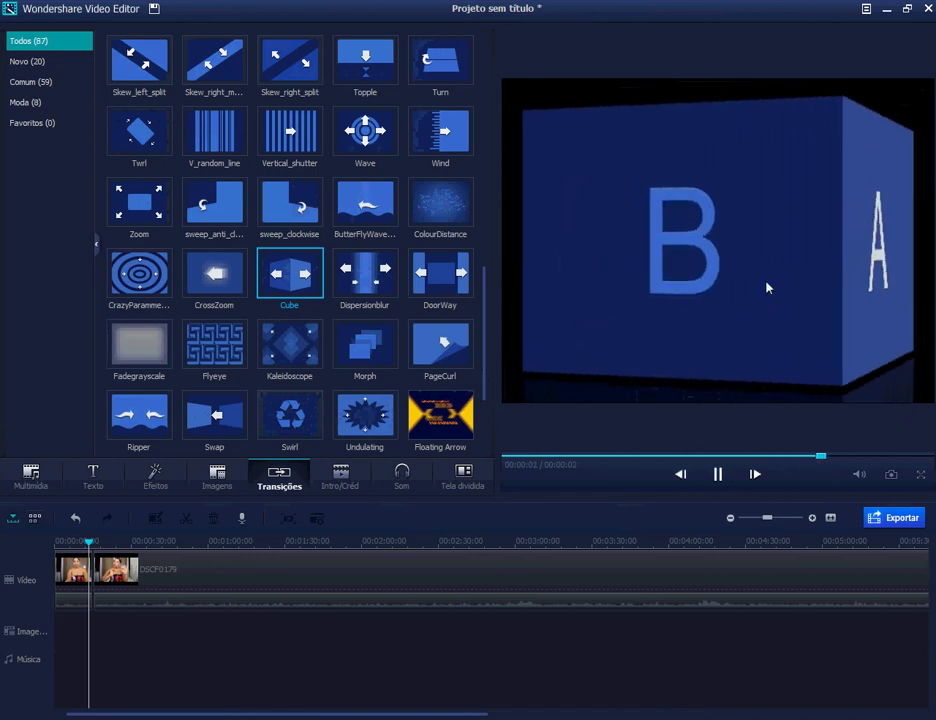
left_click(296, 356)
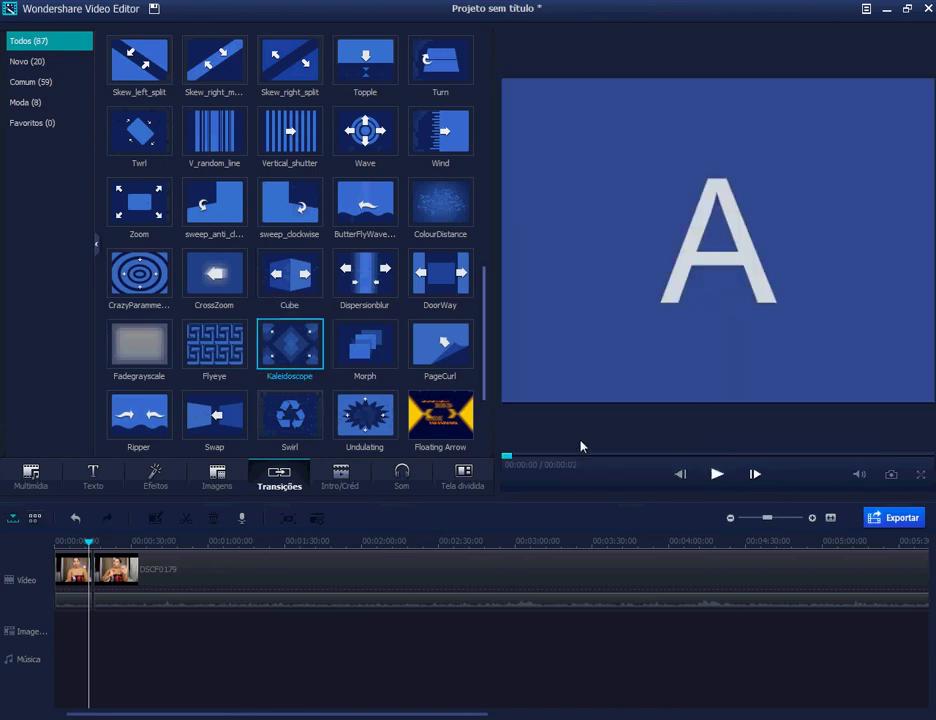
left_click(716, 474)
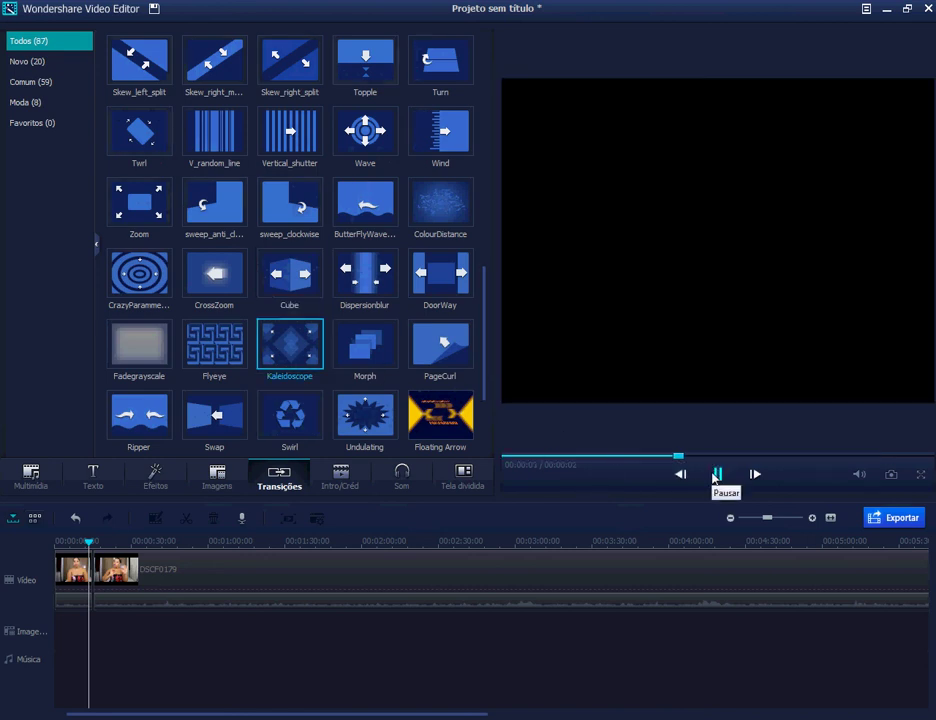
left_click(390, 355)
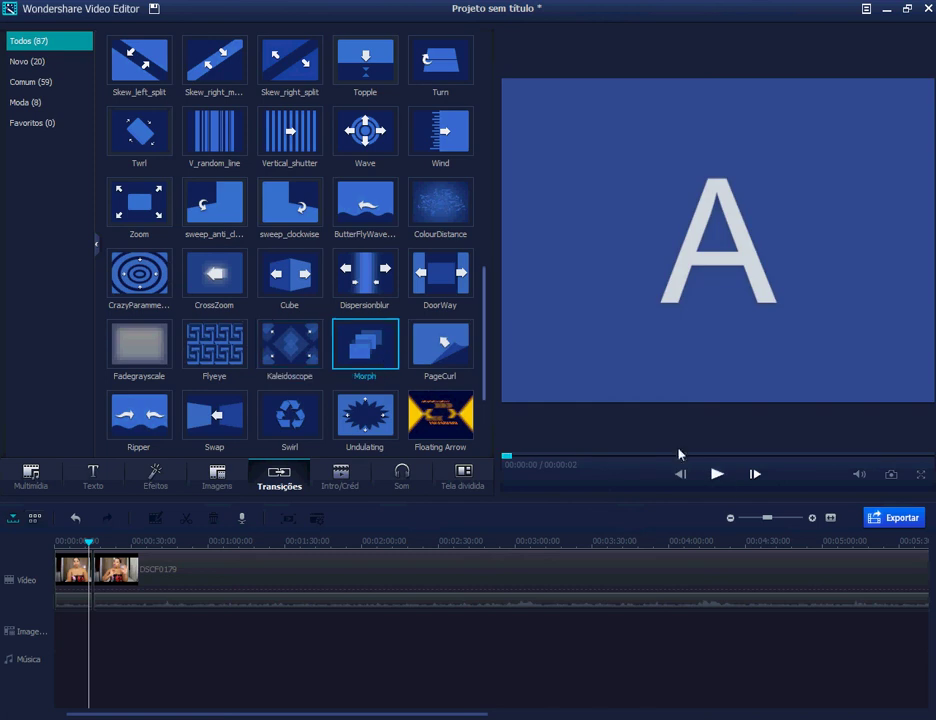
left_click(716, 474)
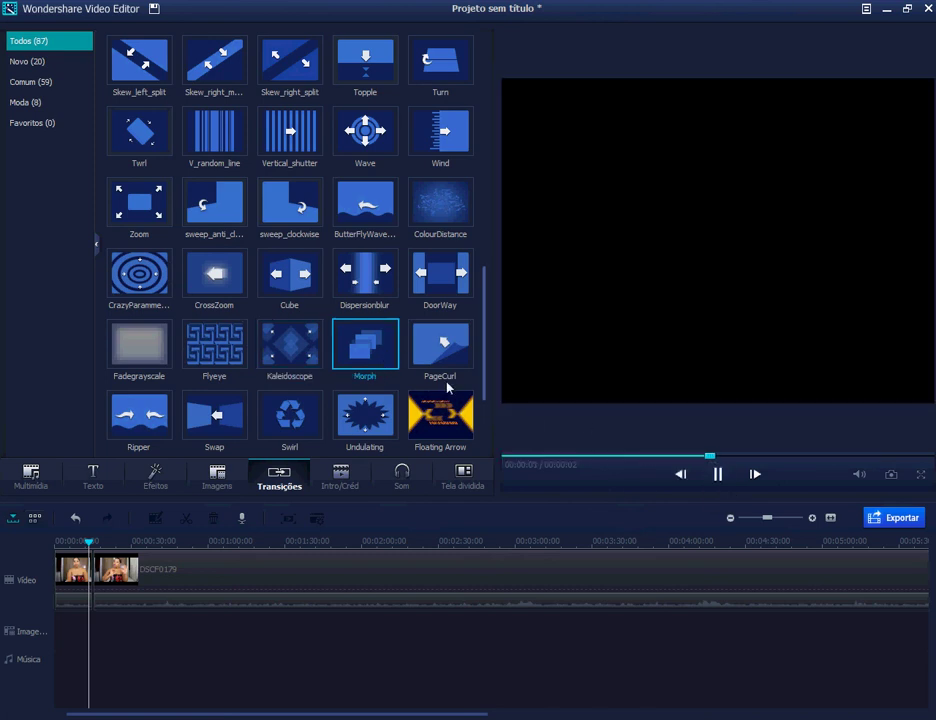
Preview the PageCurl, Swap, Undulating and Vertical_shutter transitions
key("Right")
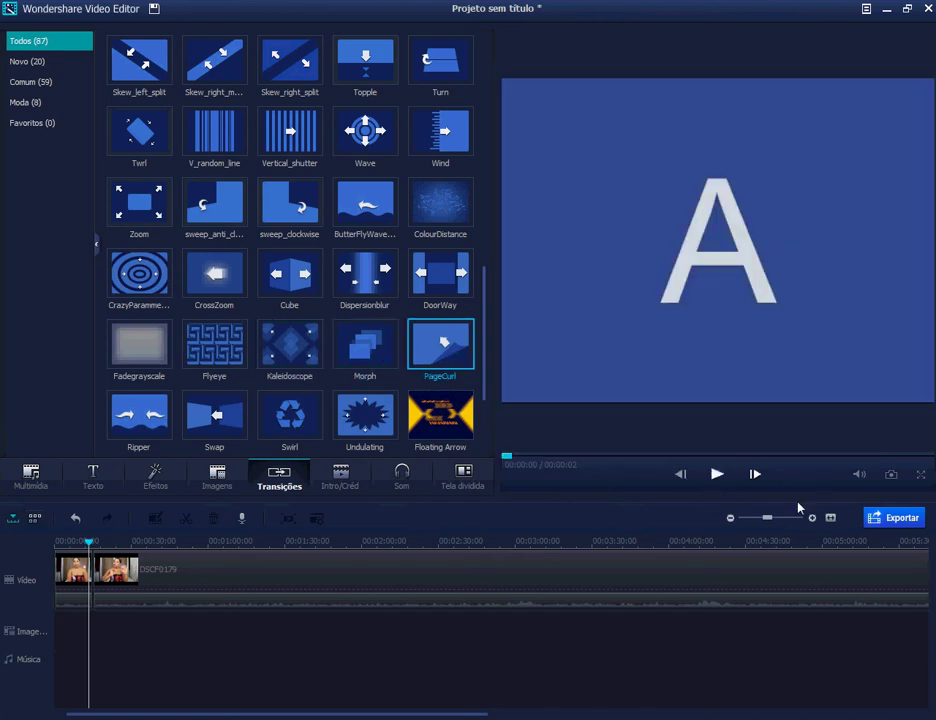
left_click(717, 475)
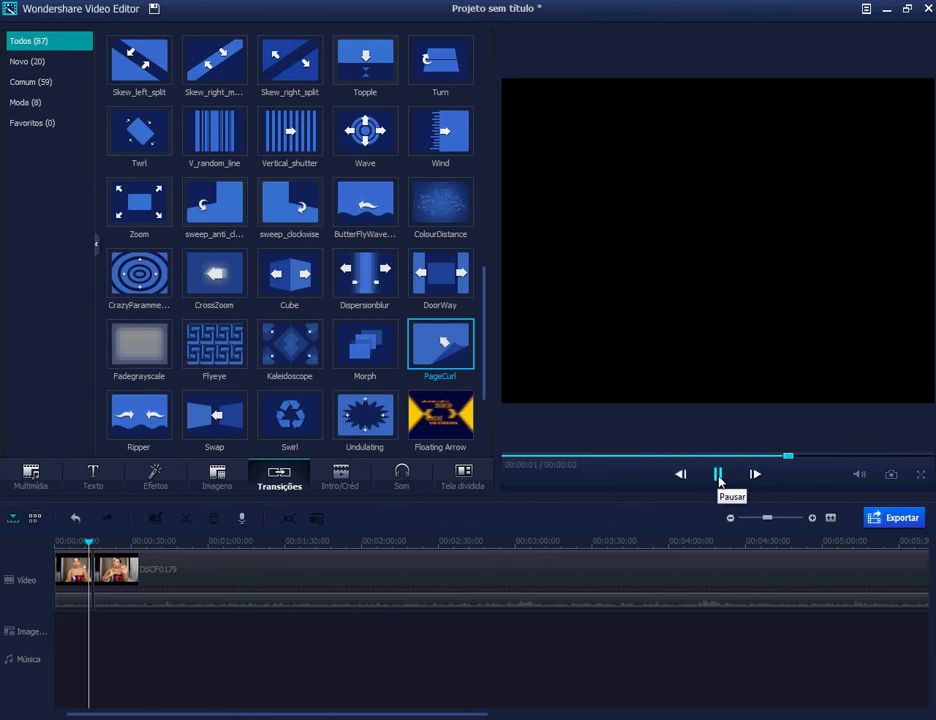
left_click(190, 400)
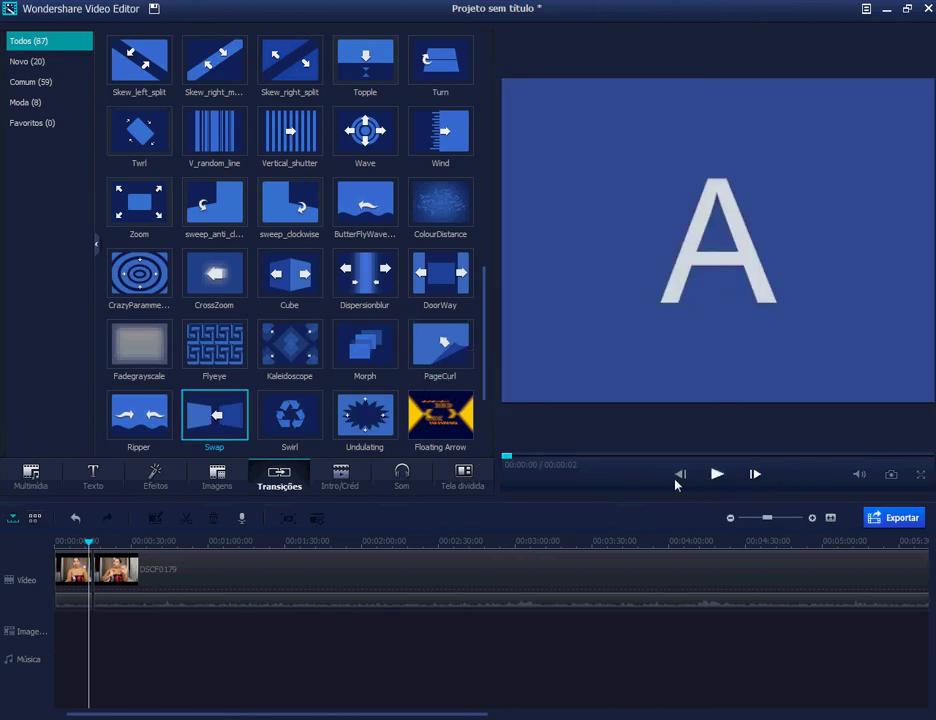
left_click(717, 475)
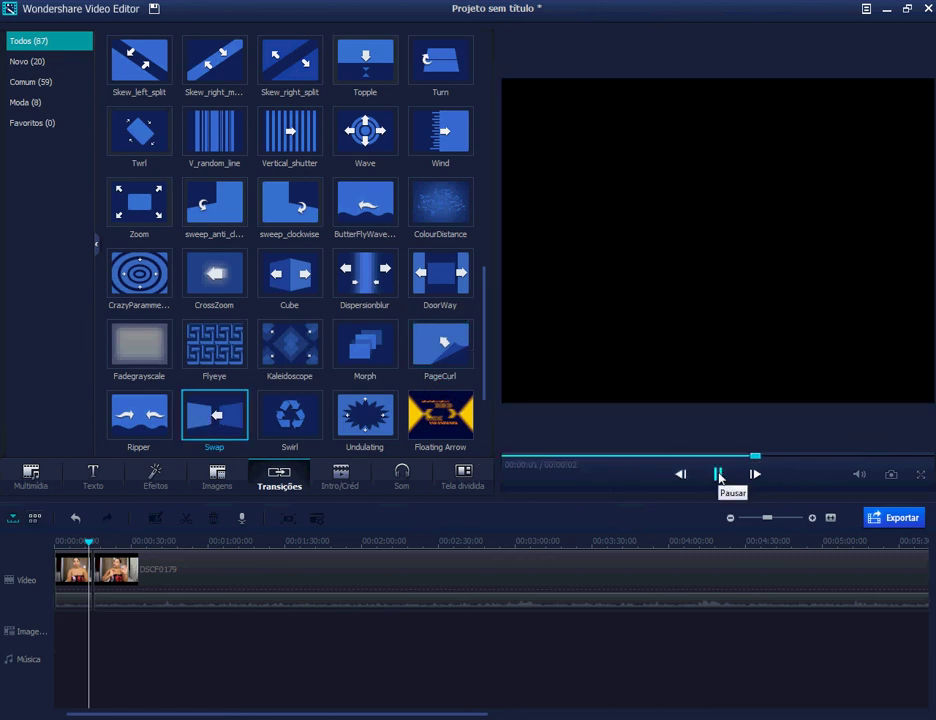
left_click(348, 425)
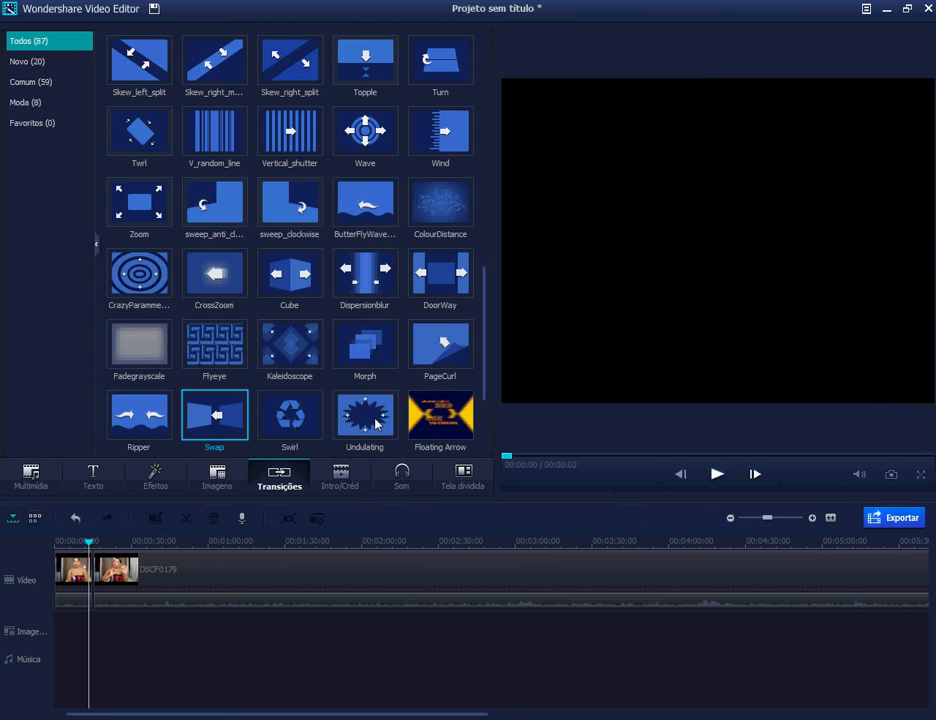
left_click(717, 474)
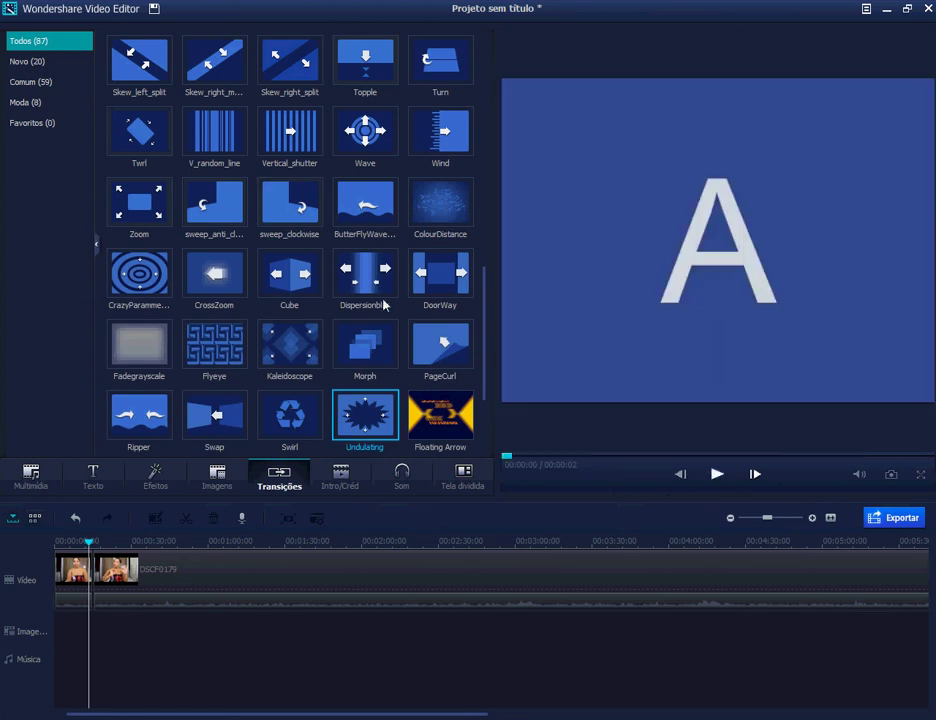
left_click(285, 147)
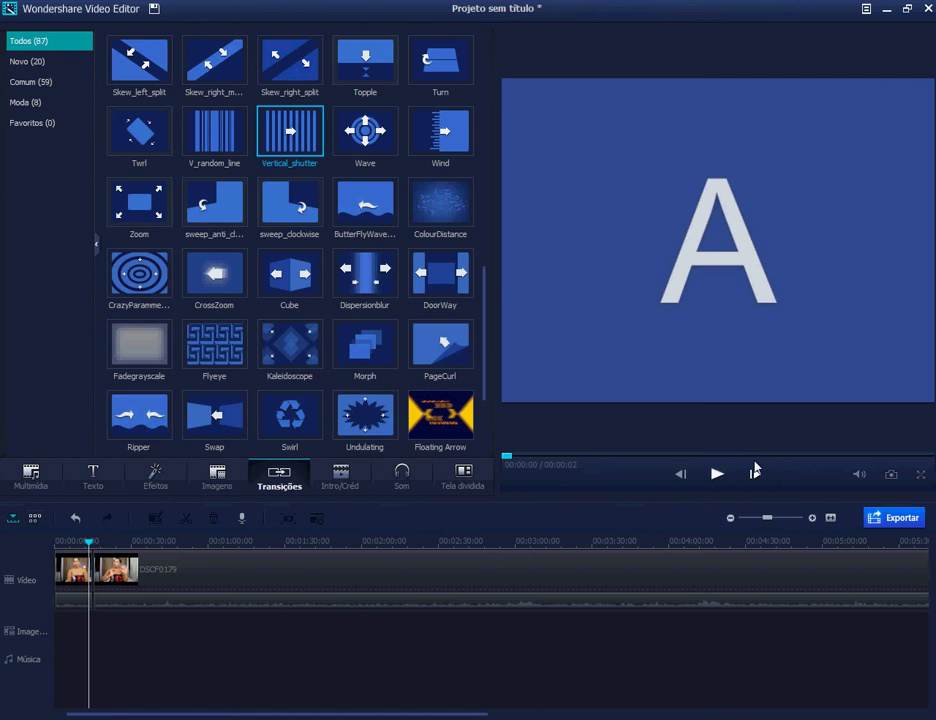
left_click(717, 474)
Browse the transitions in the Moda and Comum categories
left_click(24, 104)
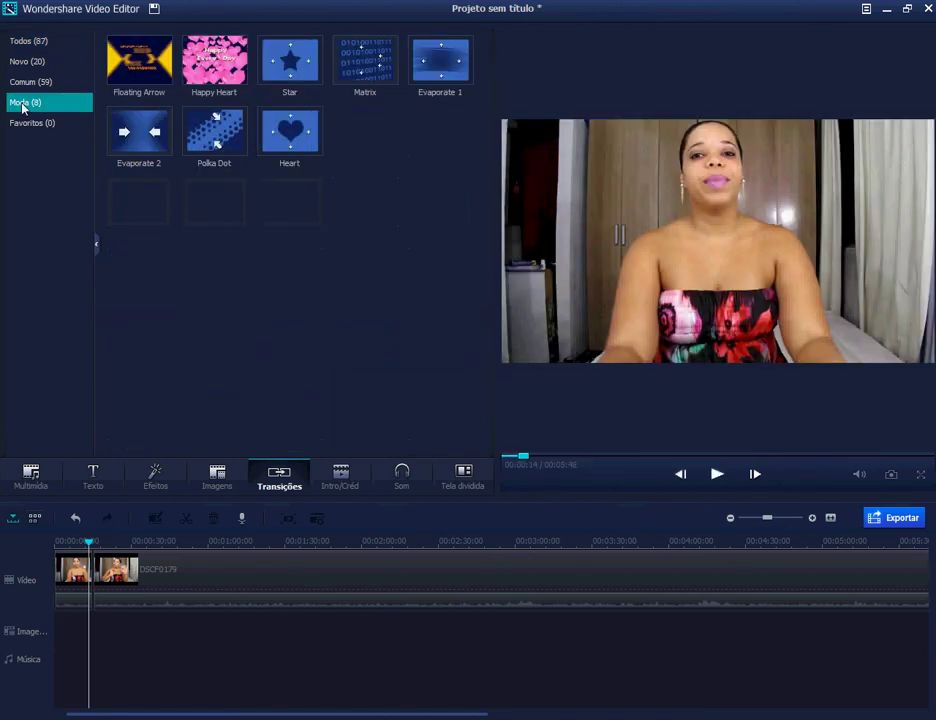
left_click(20, 83)
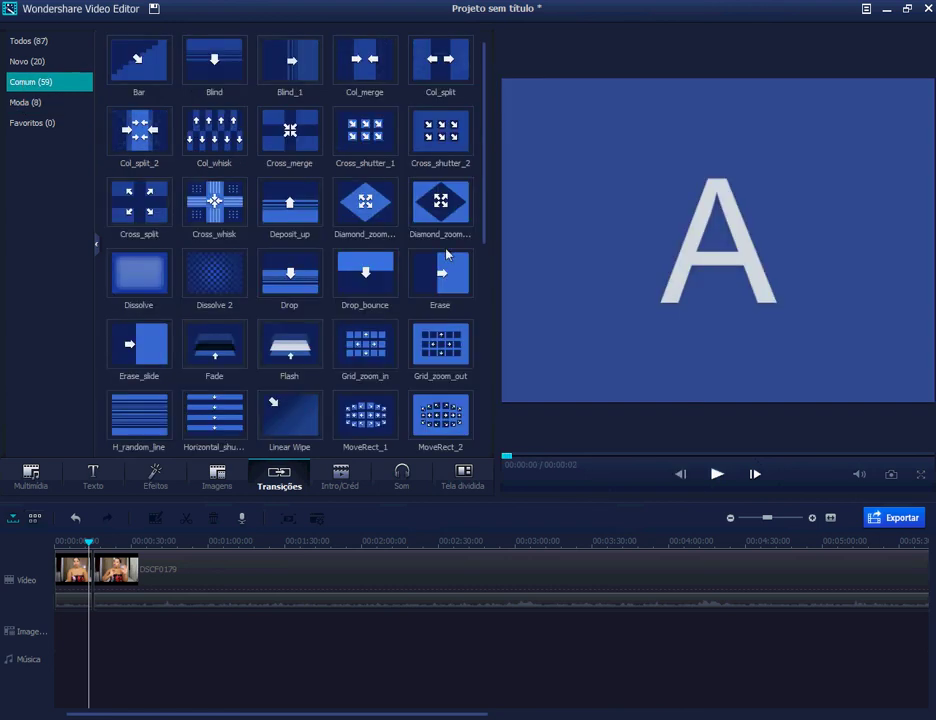
left_click_drag(489, 238, 497, 428)
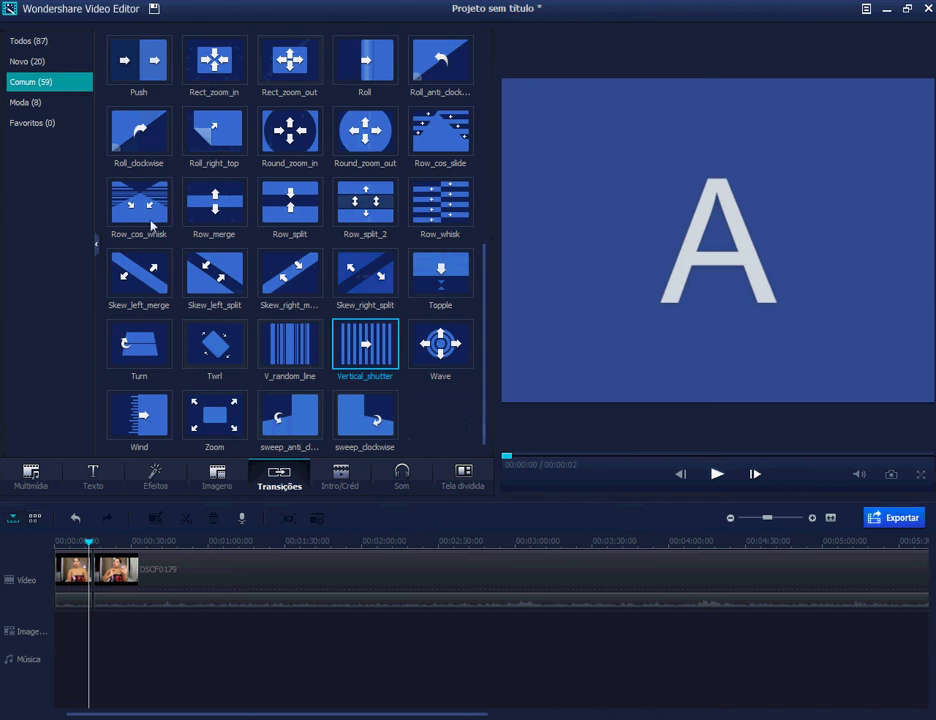
Preview the Ripper, Cube and Pixelate transitions from the Novo category
left_click(50, 62)
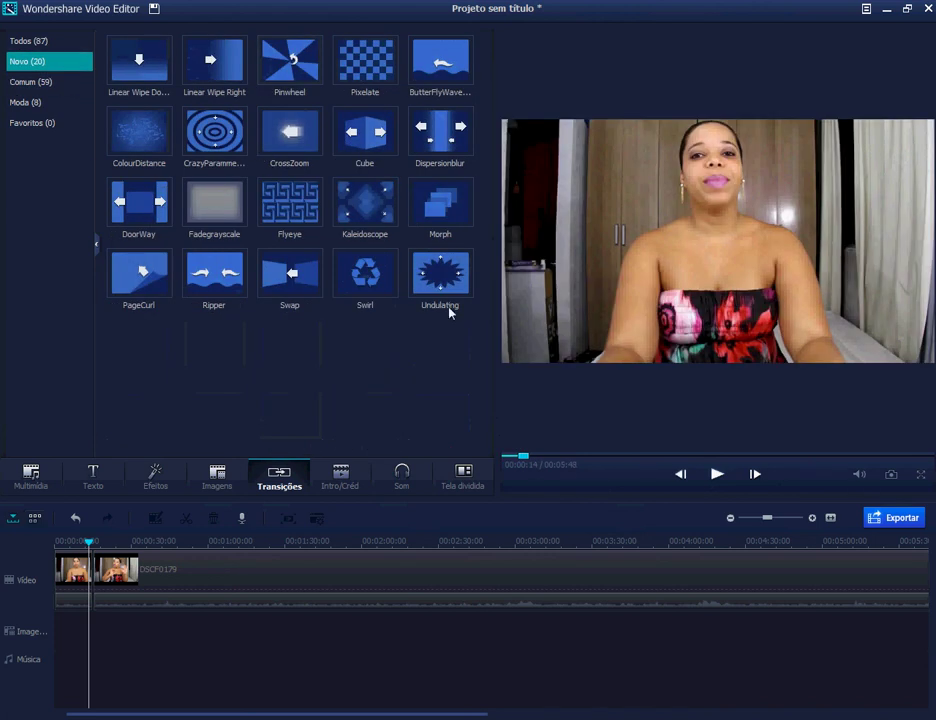
left_click(249, 285)
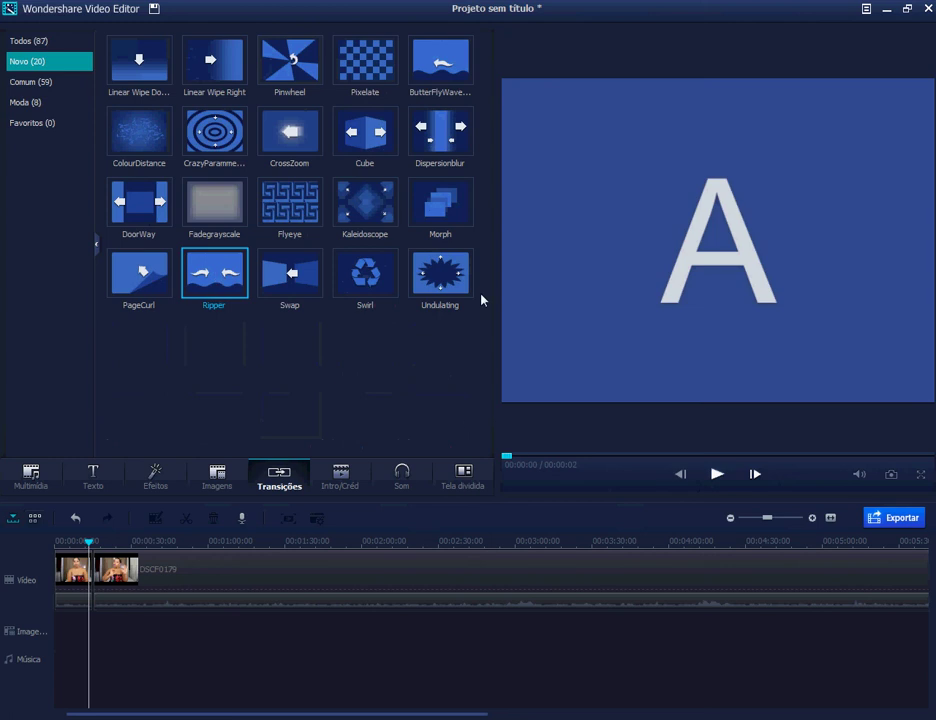
left_click(717, 474)
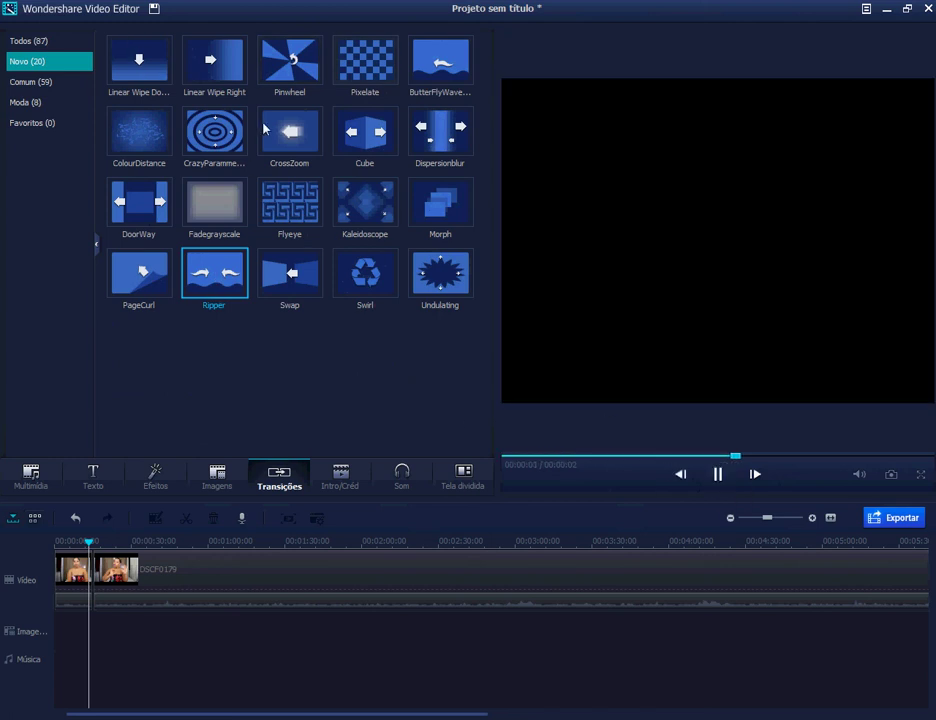
left_click(365, 131)
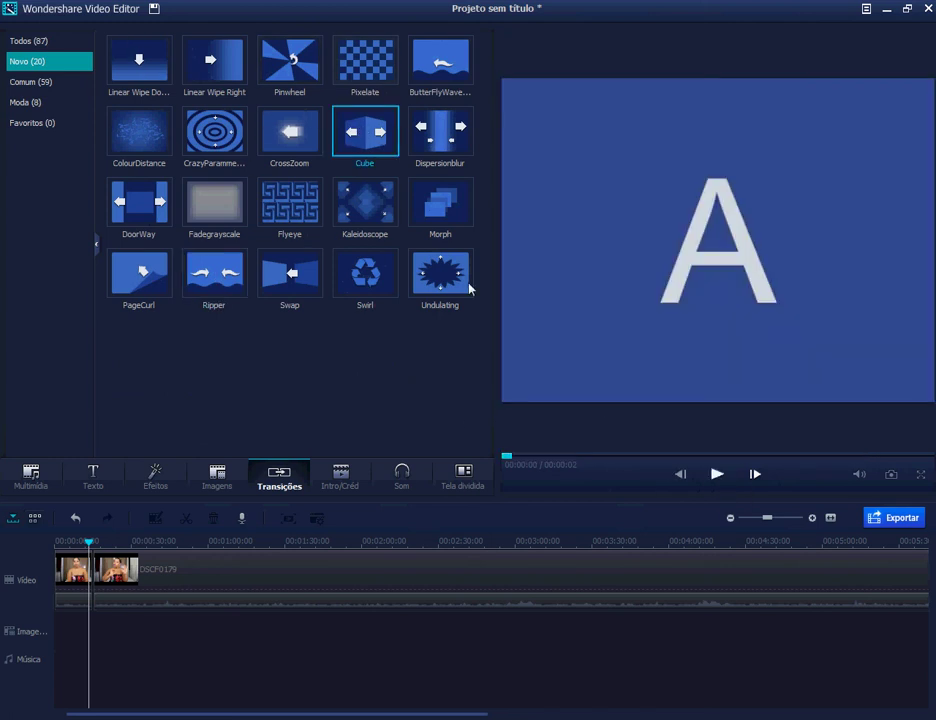
left_click(717, 476)
left_click(363, 70)
left_click(719, 477)
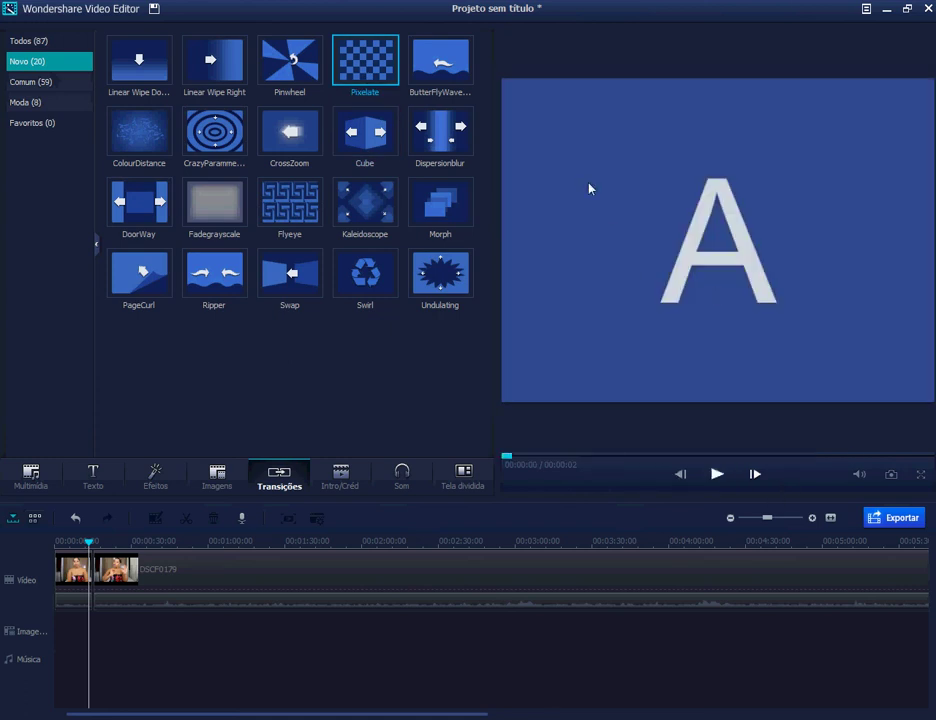
Try the CrazyParamme... transition from the Novo category at the cut in DSCF0179, play it, and undo it
left_click(80, 482)
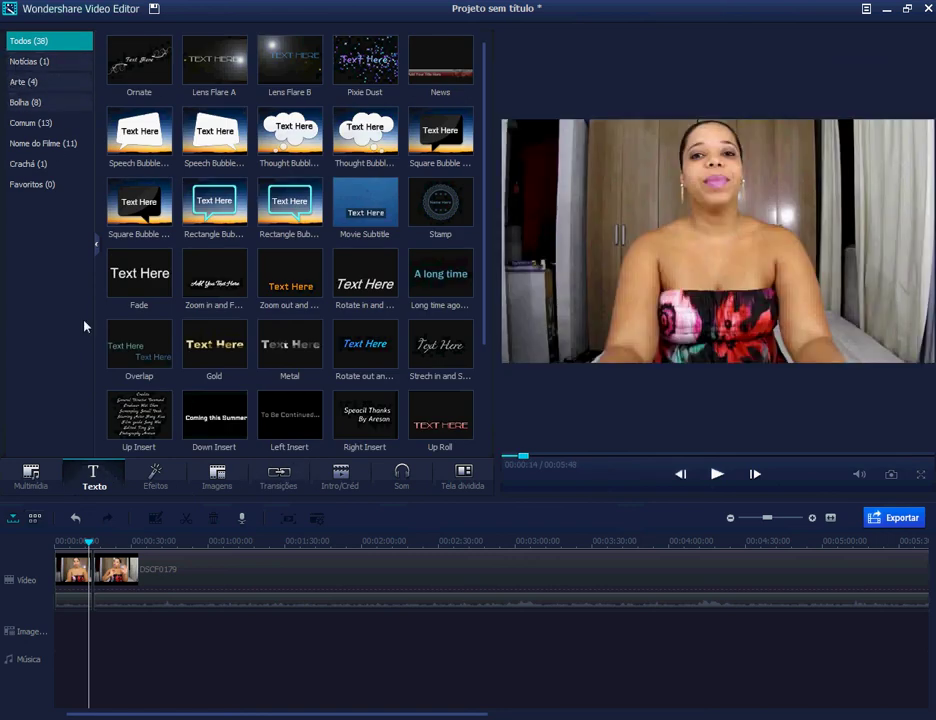
left_click(275, 478)
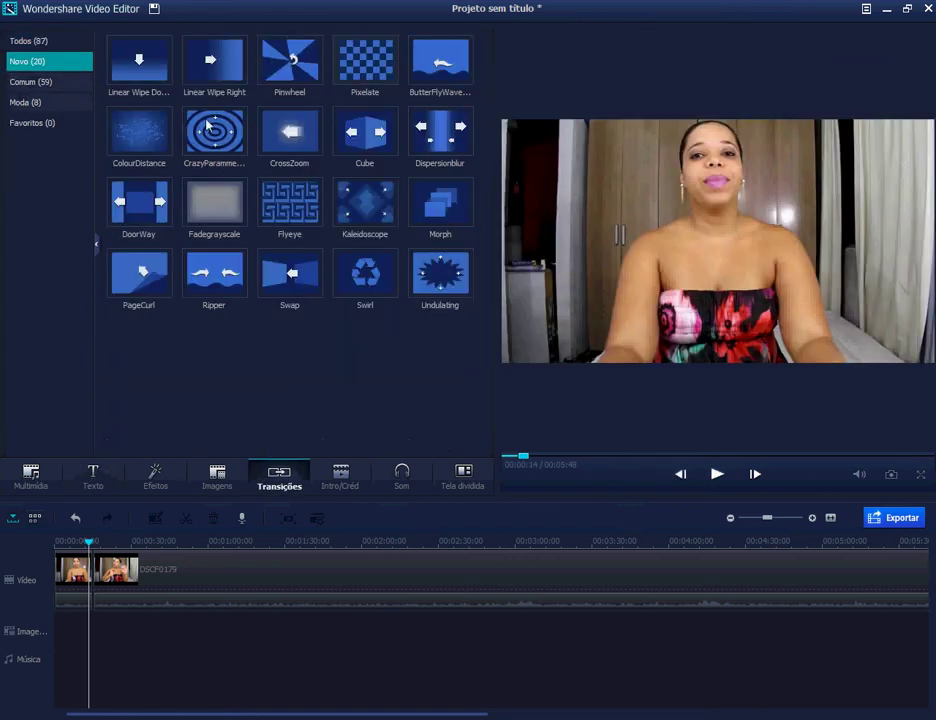
mouse_move(208, 127)
left_mouse_down()
mouse_move(184, 307)
mouse_move(52, 538)
mouse_move(90, 568)
left_mouse_up()
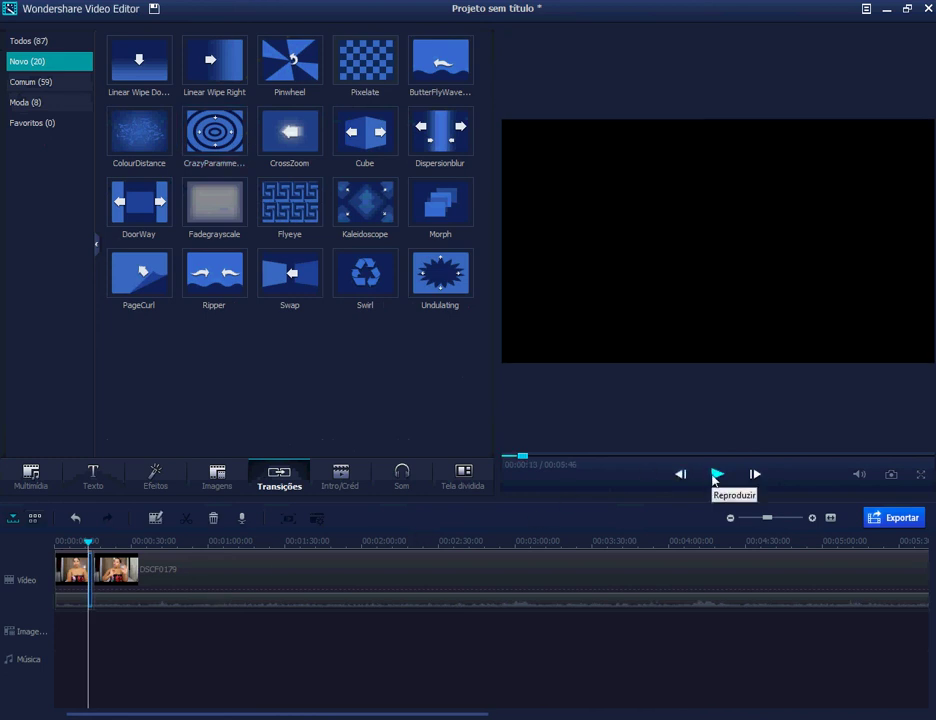
left_click(716, 476)
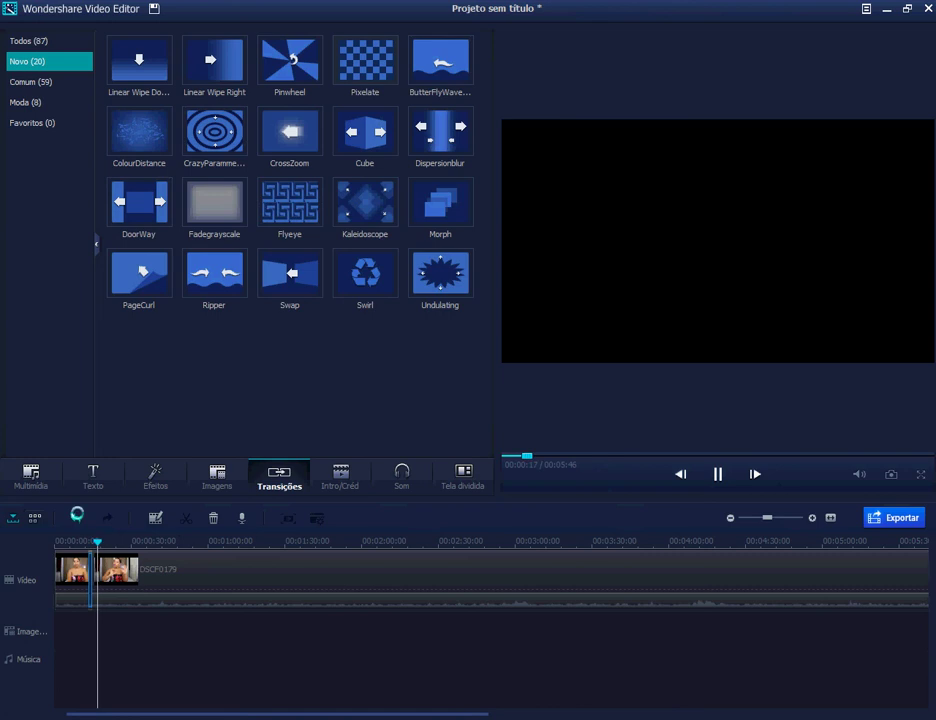
left_click(77, 518)
Try the Bar transition from the Comum category at the cut in DSCF0179, play it, and remove it
left_click(38, 82)
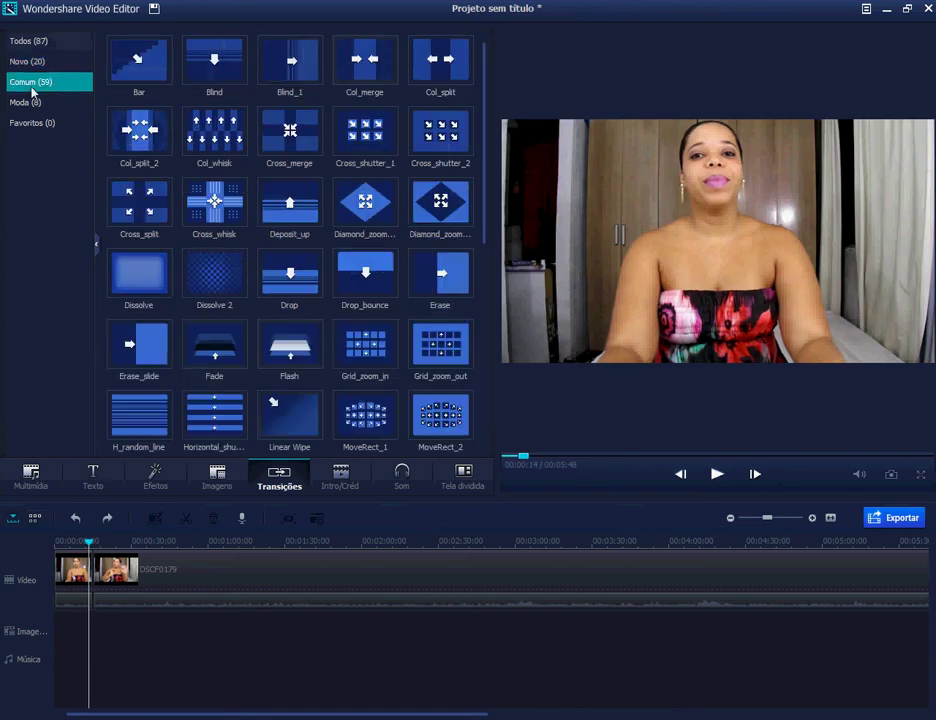
mouse_move(135, 82)
left_mouse_down()
mouse_move(115, 445)
mouse_move(92, 565)
left_mouse_up()
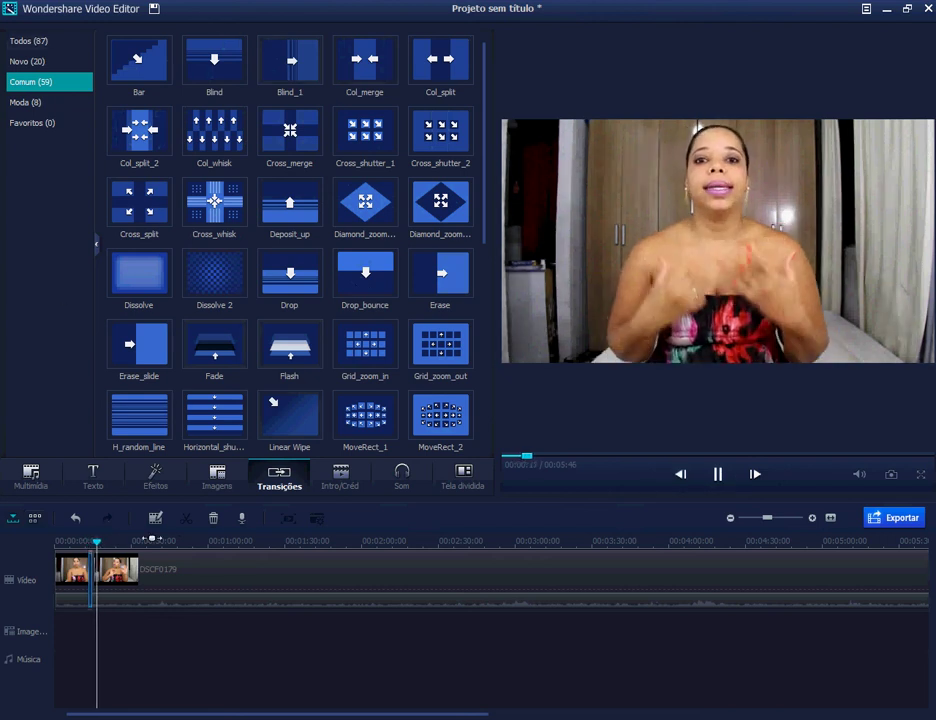
left_click(31, 474)
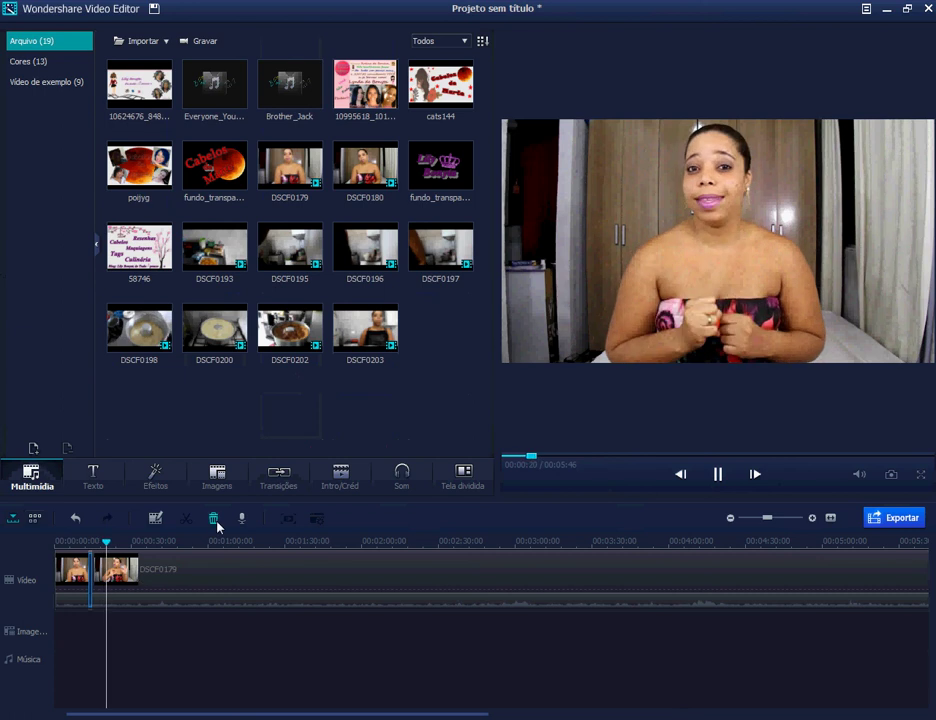
left_click(100, 541)
Preview the 2 Screen A layout, then insert the 4 Screen D split-screen template into DSCF0179 at about 0:58 and delete it
left_click(463, 478)
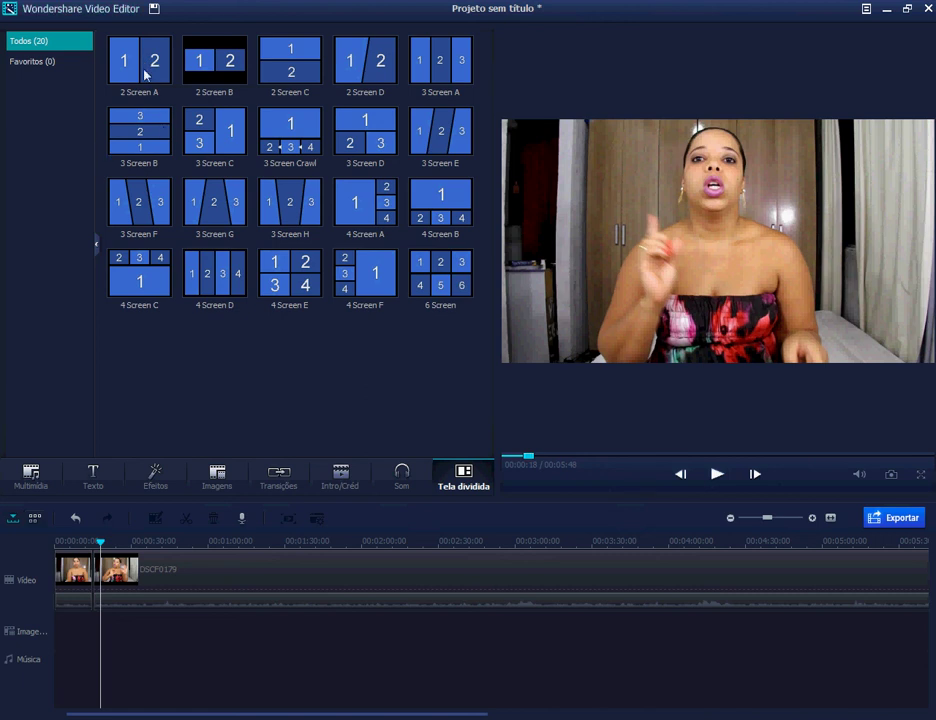
left_click(146, 75)
left_click_drag(146, 73, 225, 226)
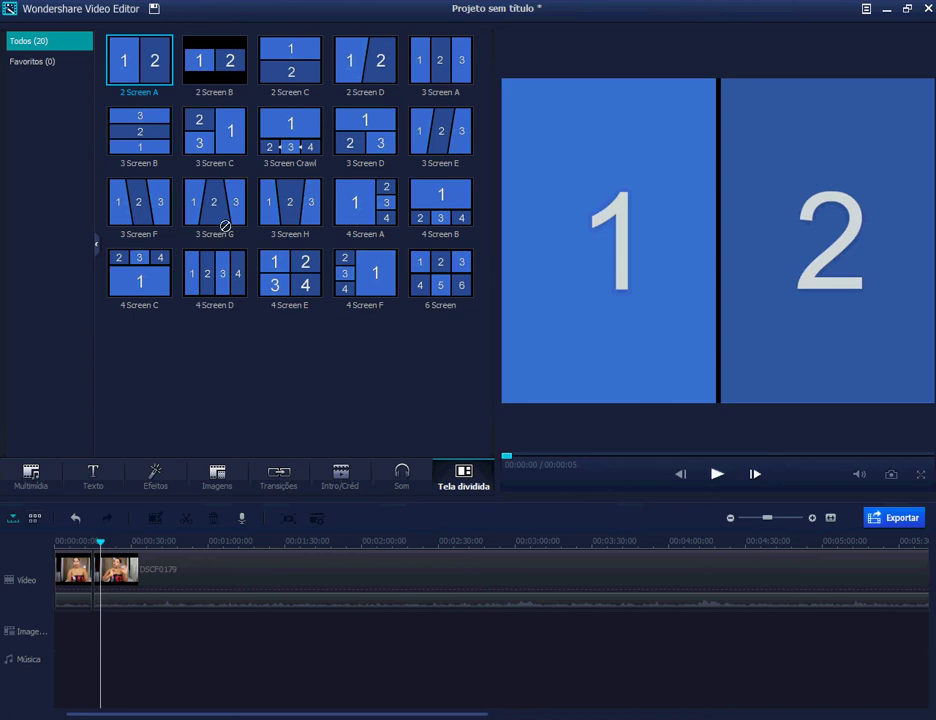
left_click(243, 278)
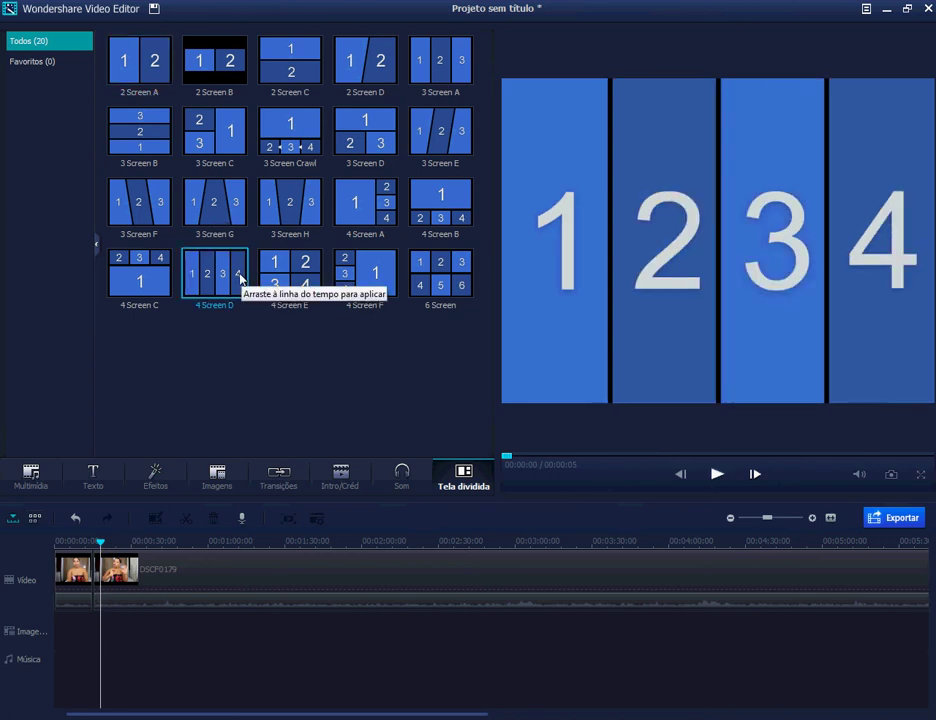
left_click_drag(190, 261, 209, 581)
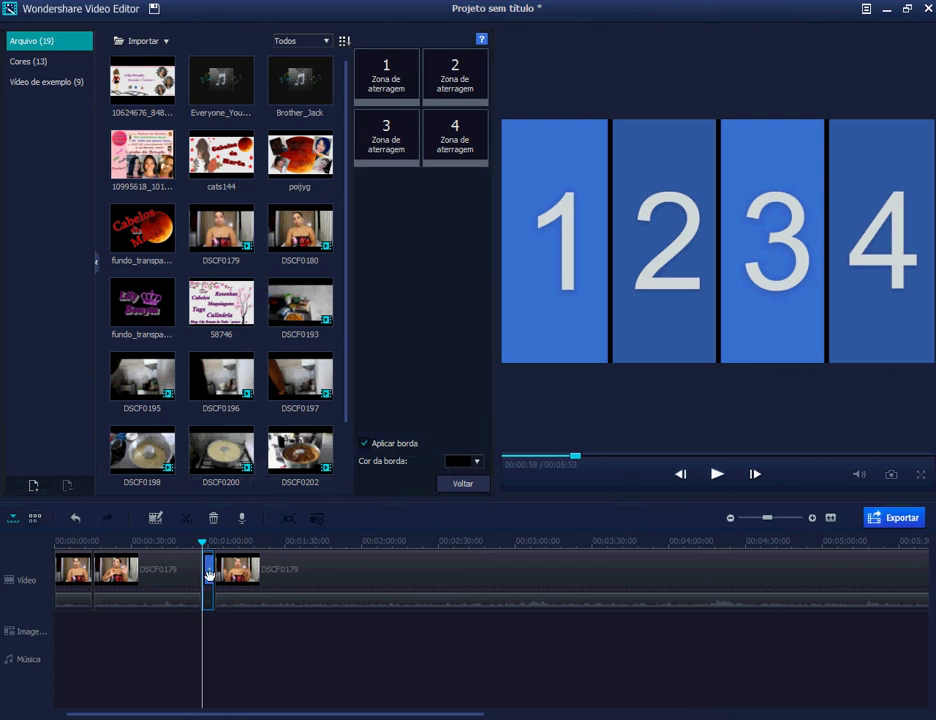
left_click(213, 518)
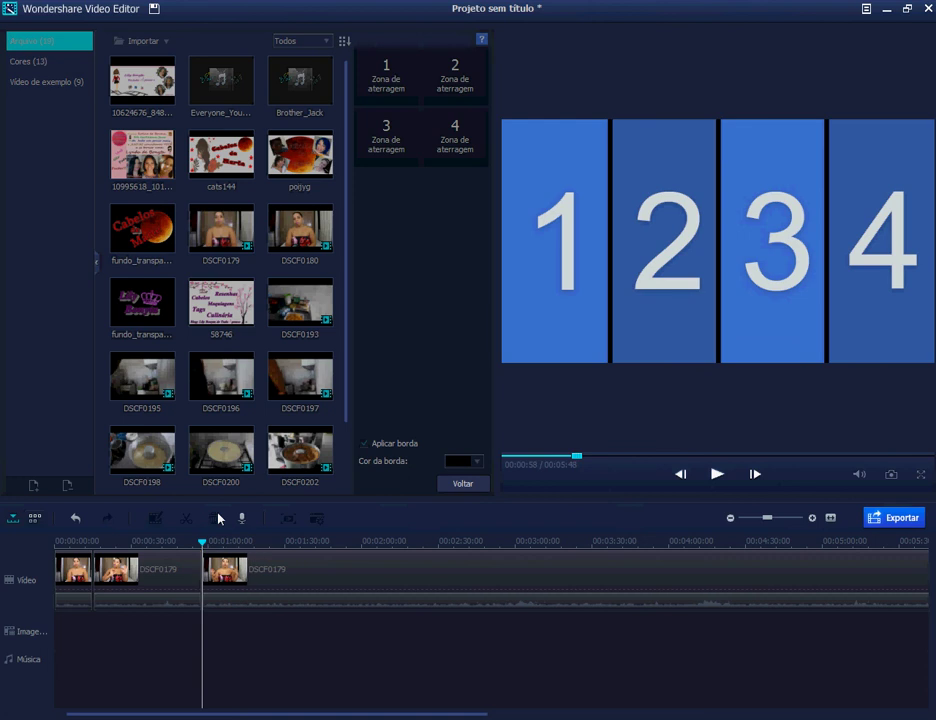
Undo the recent edits until DSCF0179 is a single uncut clip and the DSCF0180 picture-in-picture clip is restored at about 2:08
left_click(80, 520)
left_click(80, 520)
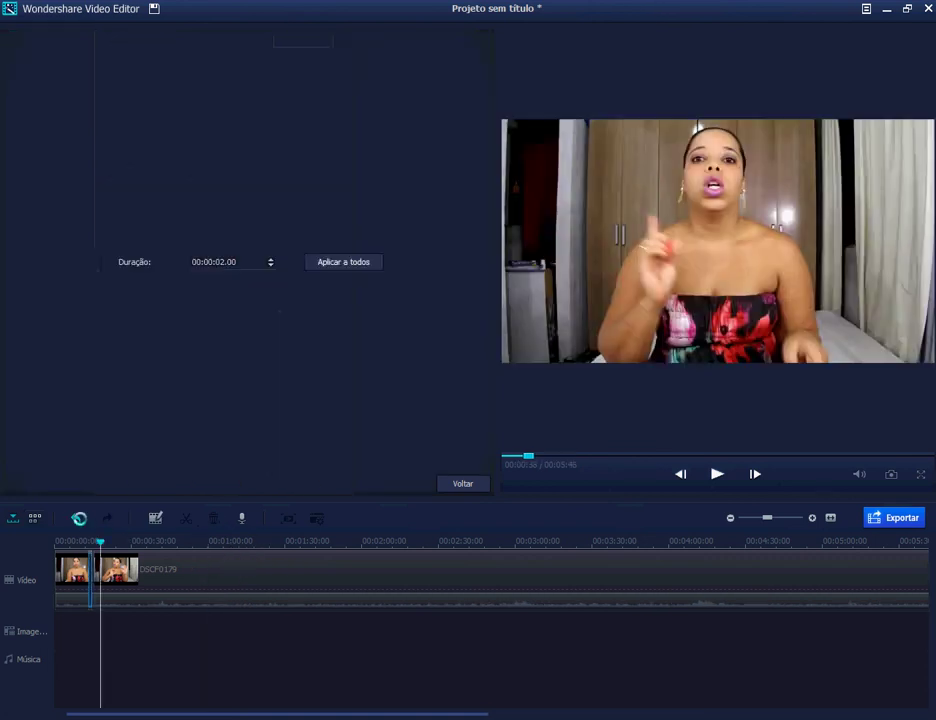
left_click(78, 520)
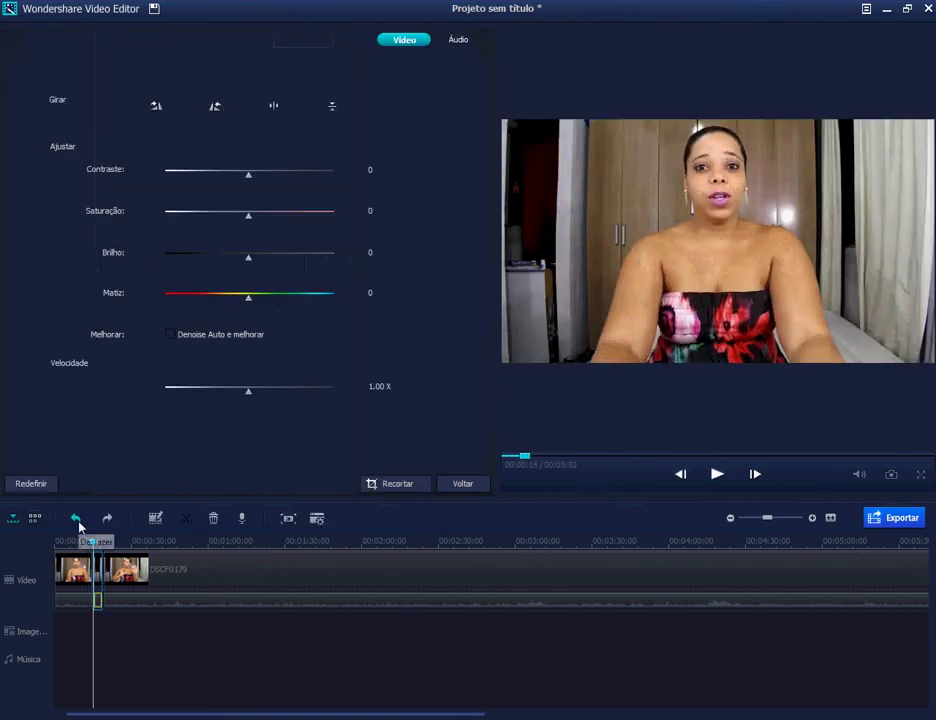
left_click(78, 520)
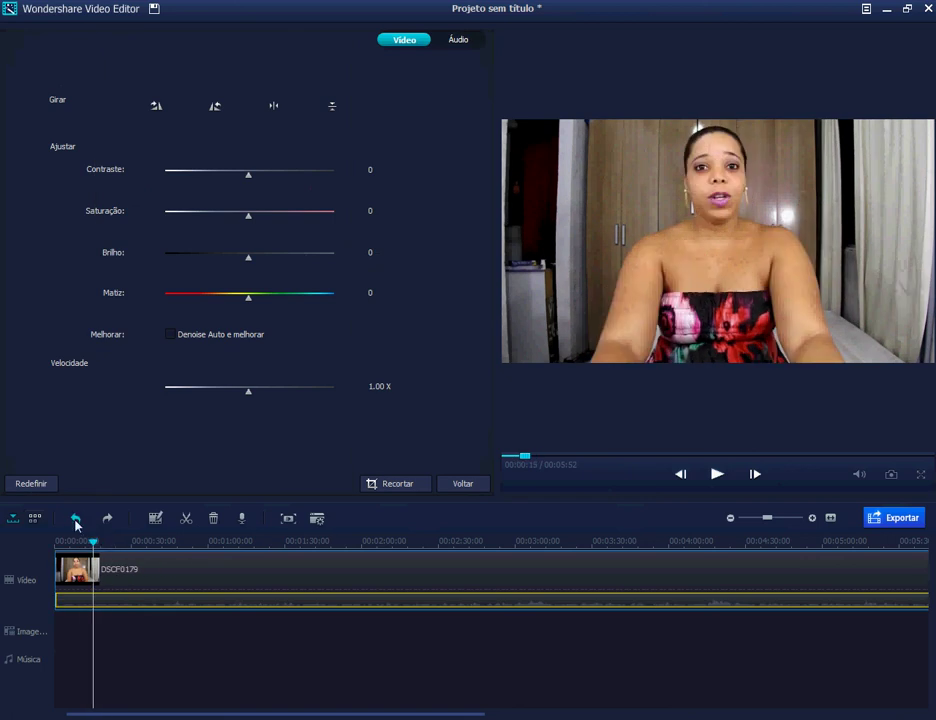
left_click(78, 520)
left_click(76, 519)
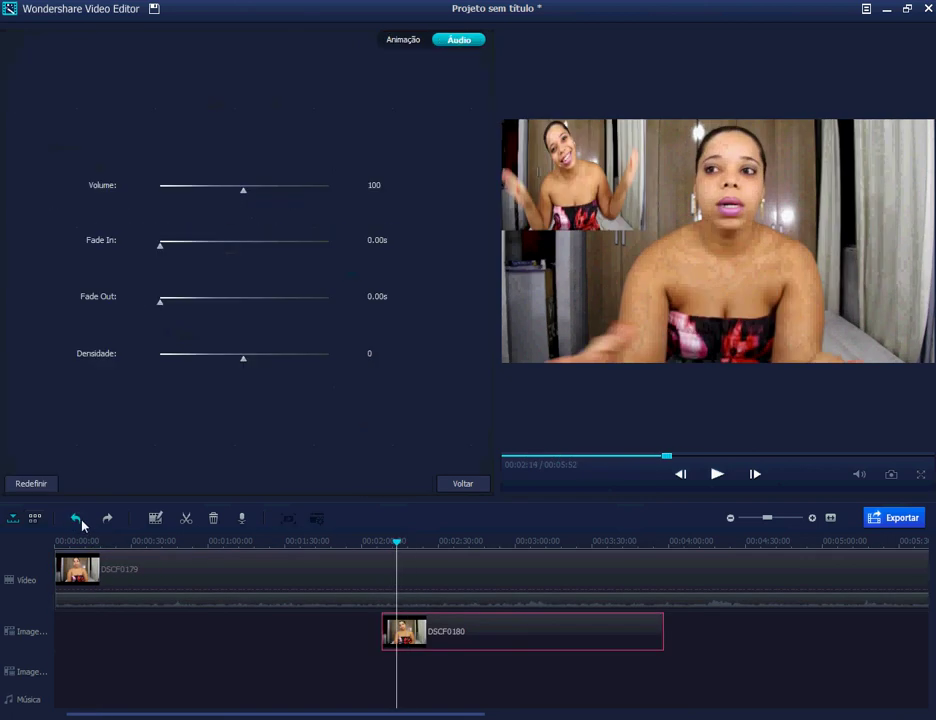
left_click(77, 520)
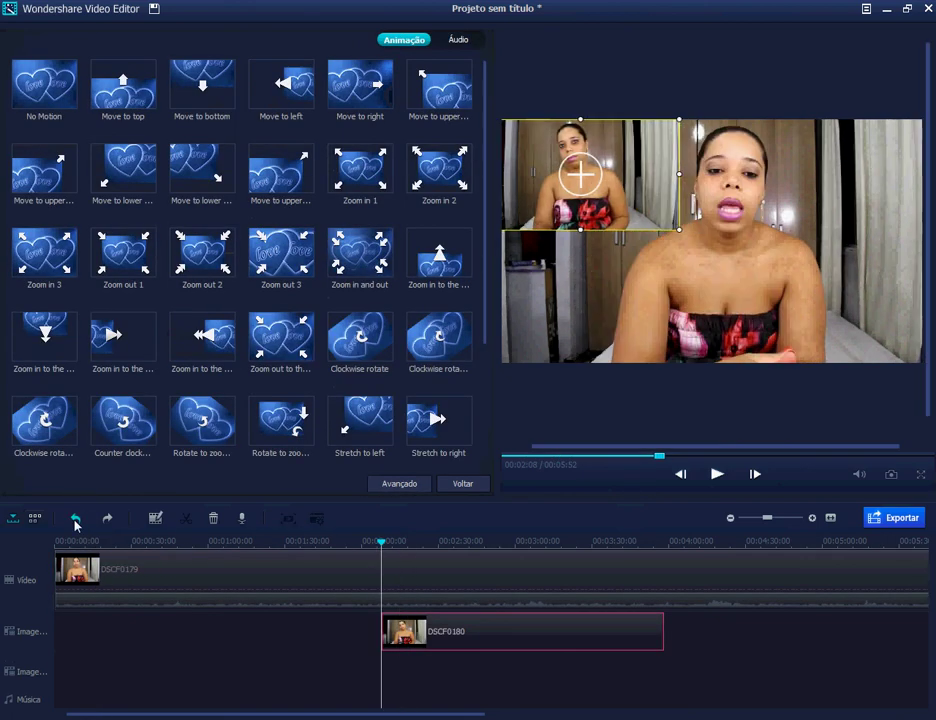
Insert another DSCF0180 clip from the media library into the first picture-in-picture track at about 0:58
left_click(480, 486)
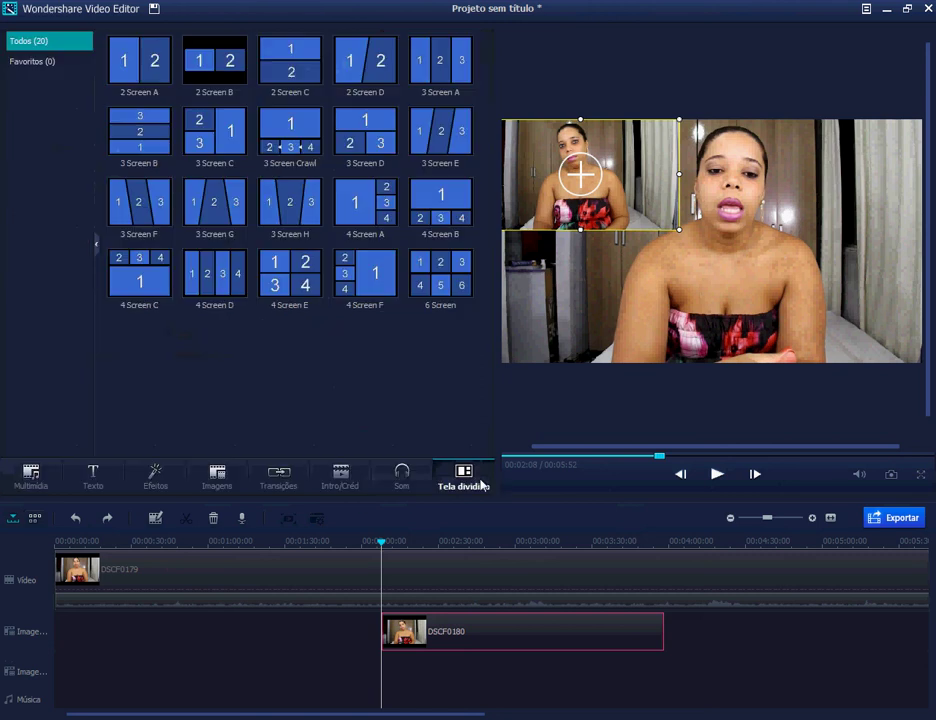
left_click(31, 478)
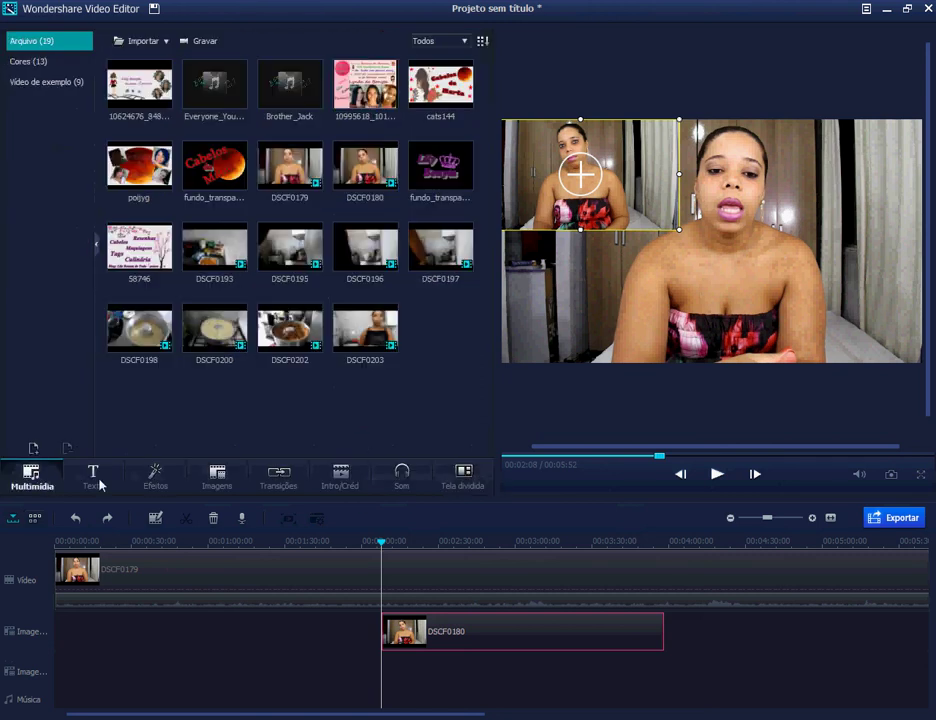
left_click(362, 163)
left_click_drag(358, 165, 204, 624)
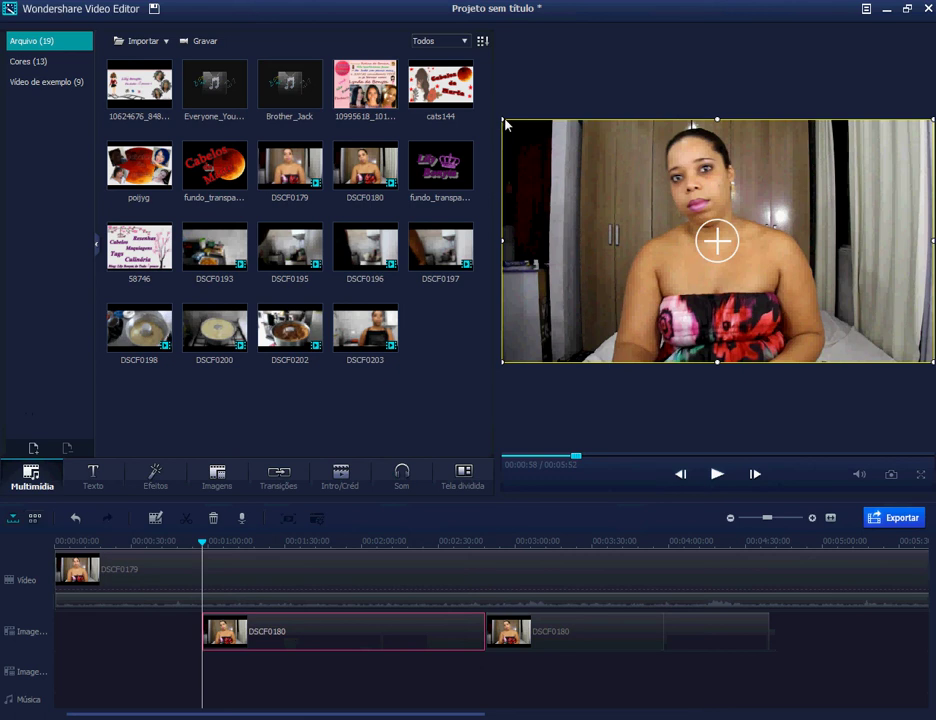
Shrink the new DSCF0180 overlay, place it in the video frame's upper-right corner, and reshape it into a tall, narrow rectangle
left_click_drag(506, 124, 770, 270)
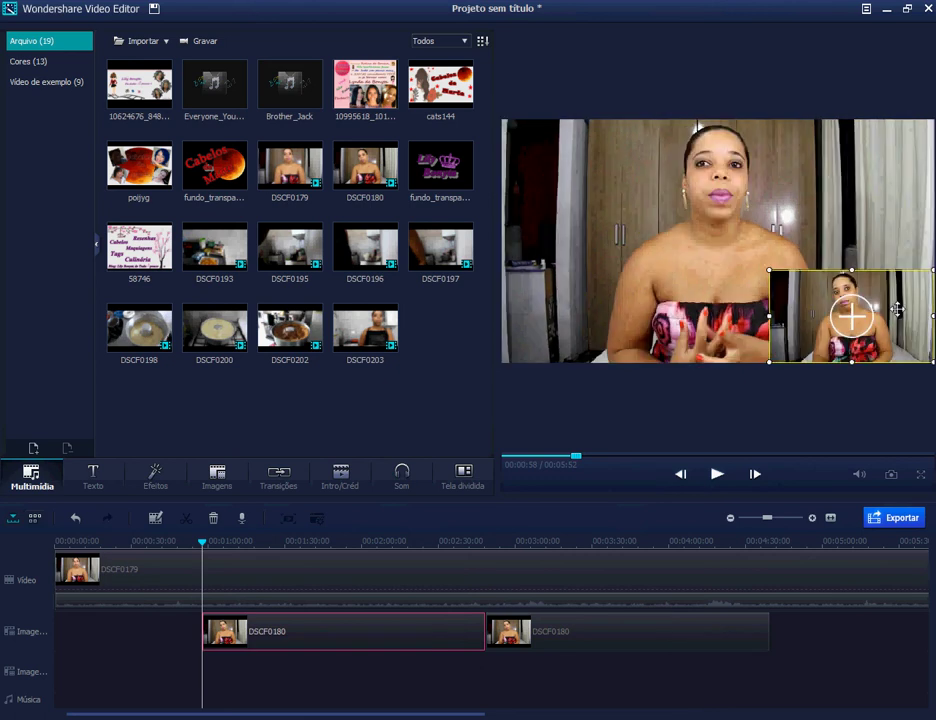
left_click_drag(897, 310, 896, 158)
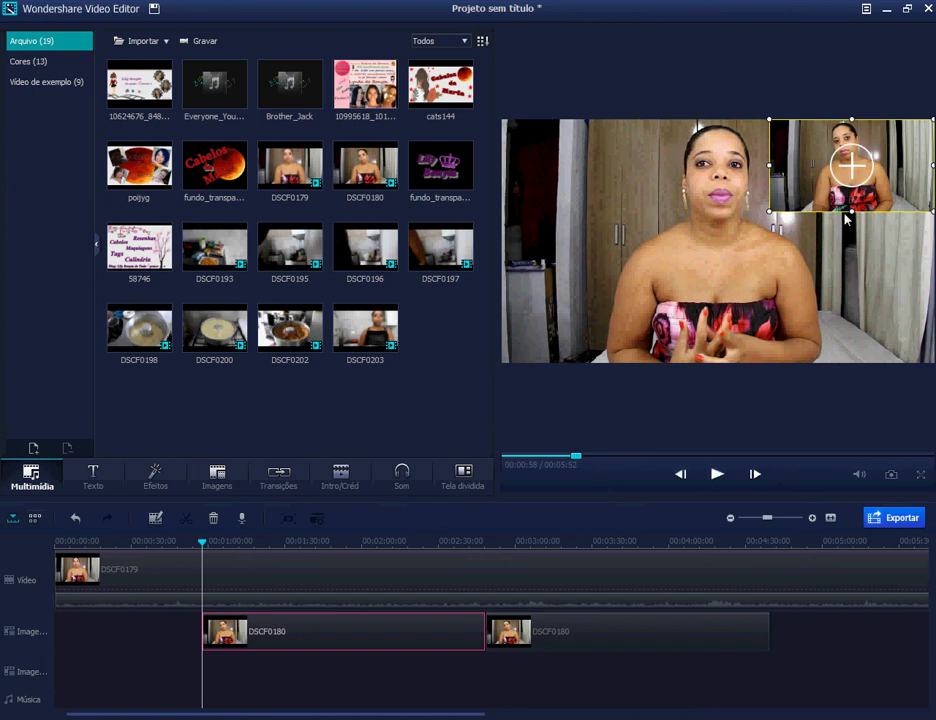
left_click_drag(849, 211, 849, 264)
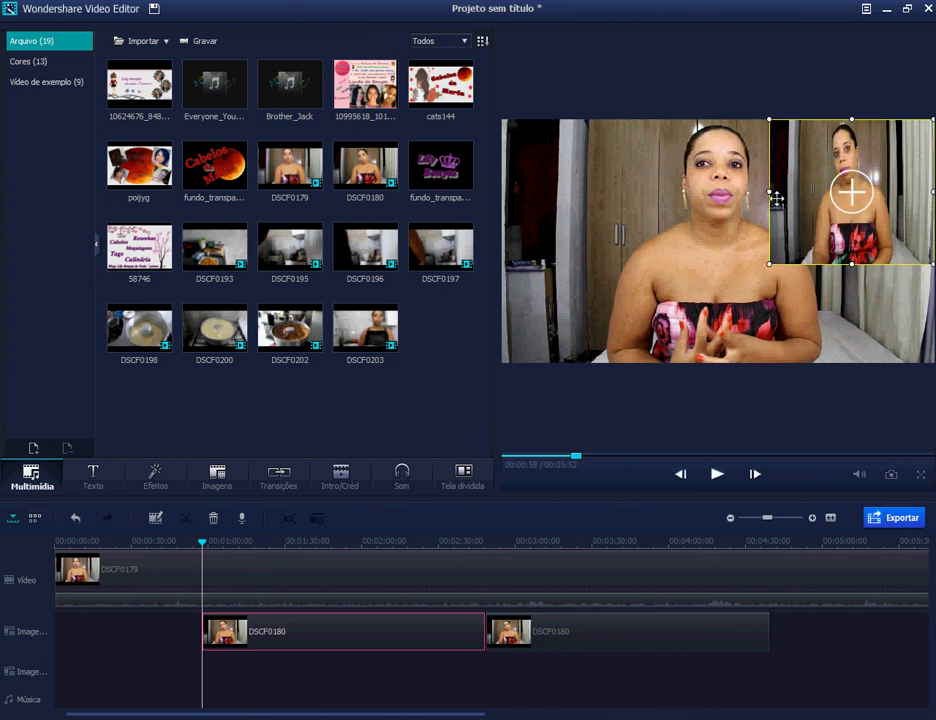
left_click_drag(767, 192, 827, 192)
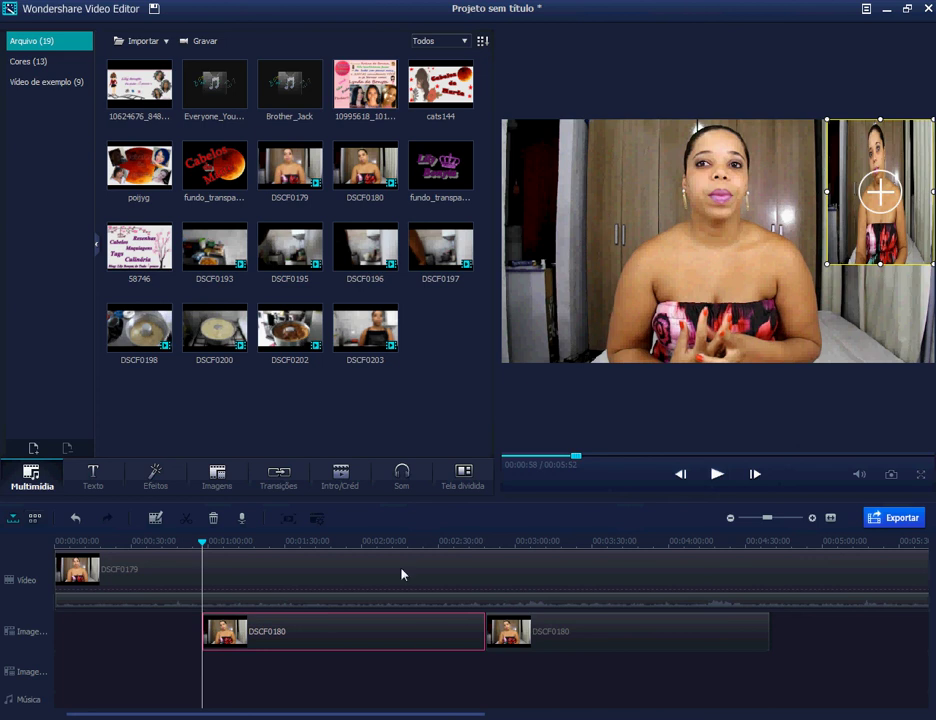
Set the audio volume of the DSCF0180 overlay at 0:58 to 0 and play the picture-in-picture result
double_click(427, 639)
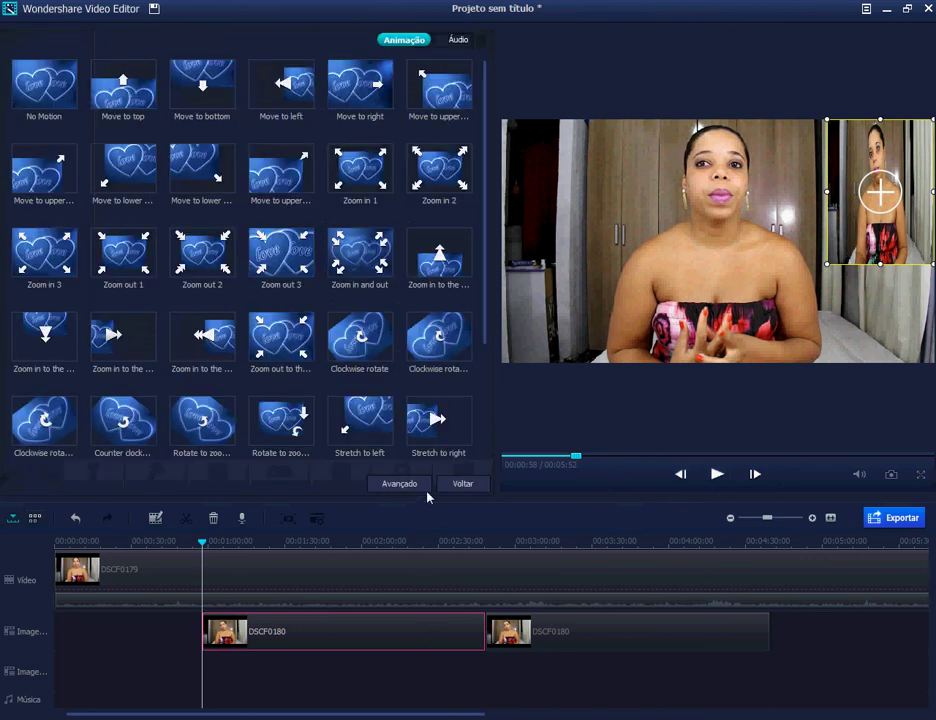
left_click(466, 41)
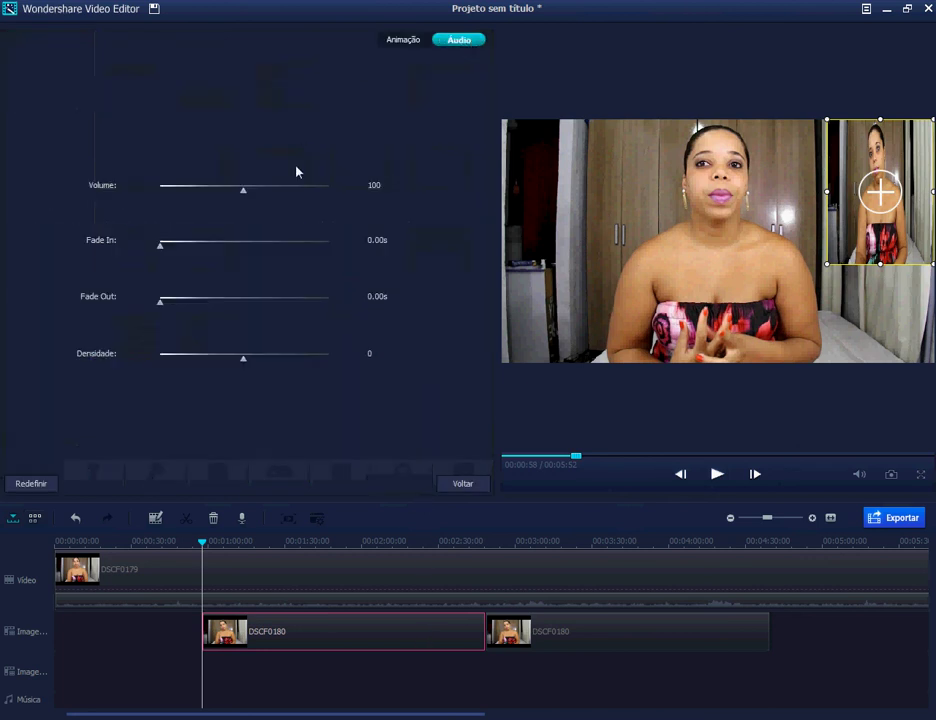
left_click_drag(240, 194, 137, 200)
left_click(716, 475)
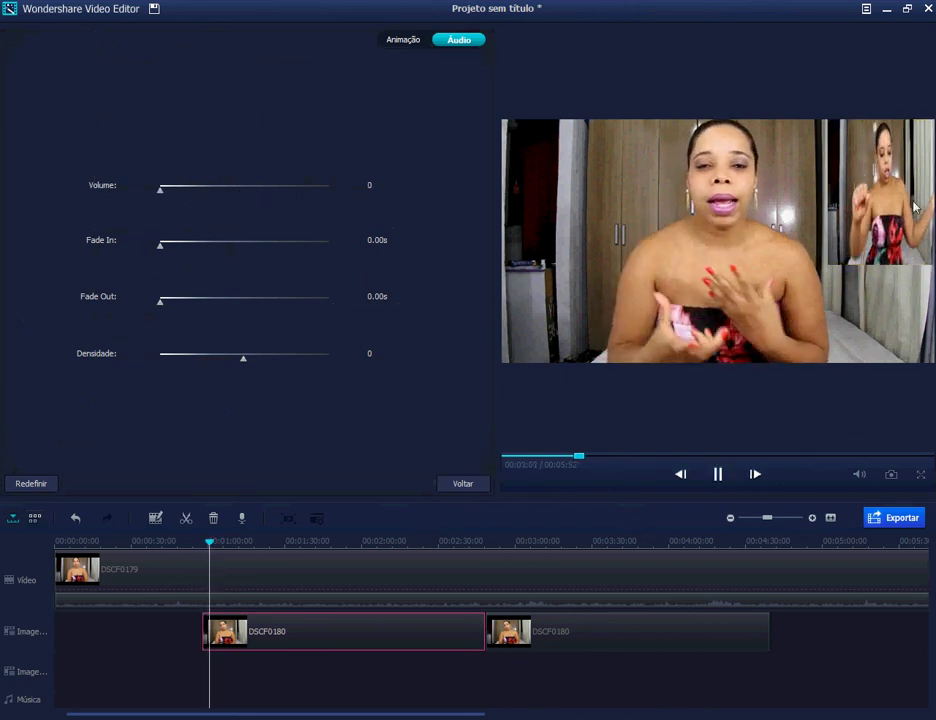
Delete both DSCF0180 overlay clips and the DSCF0179 main clip to empty the timeline
left_click(214, 520)
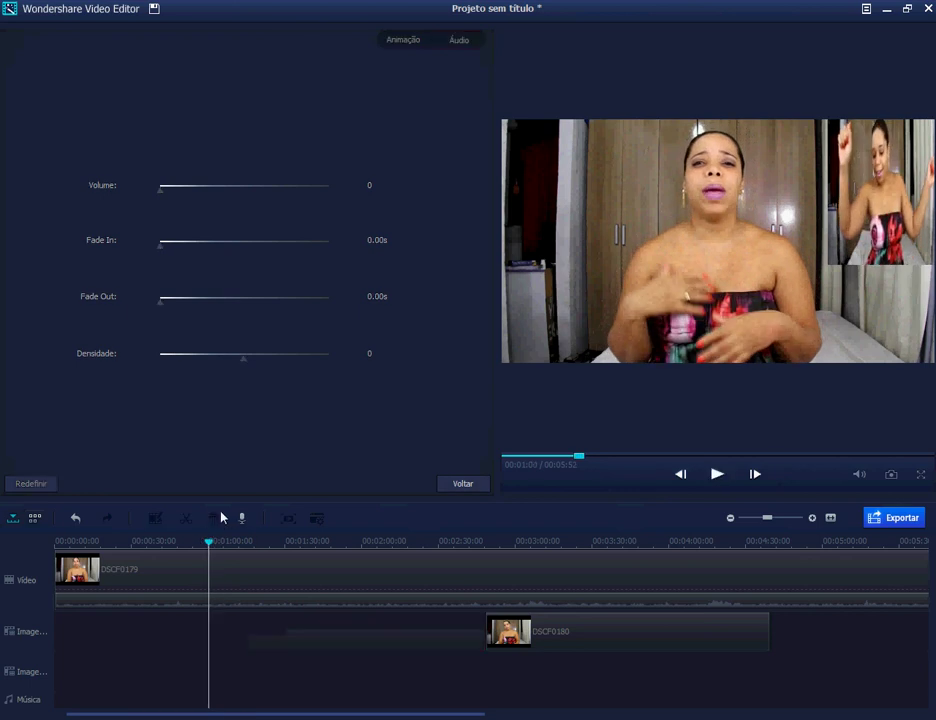
left_click(232, 581)
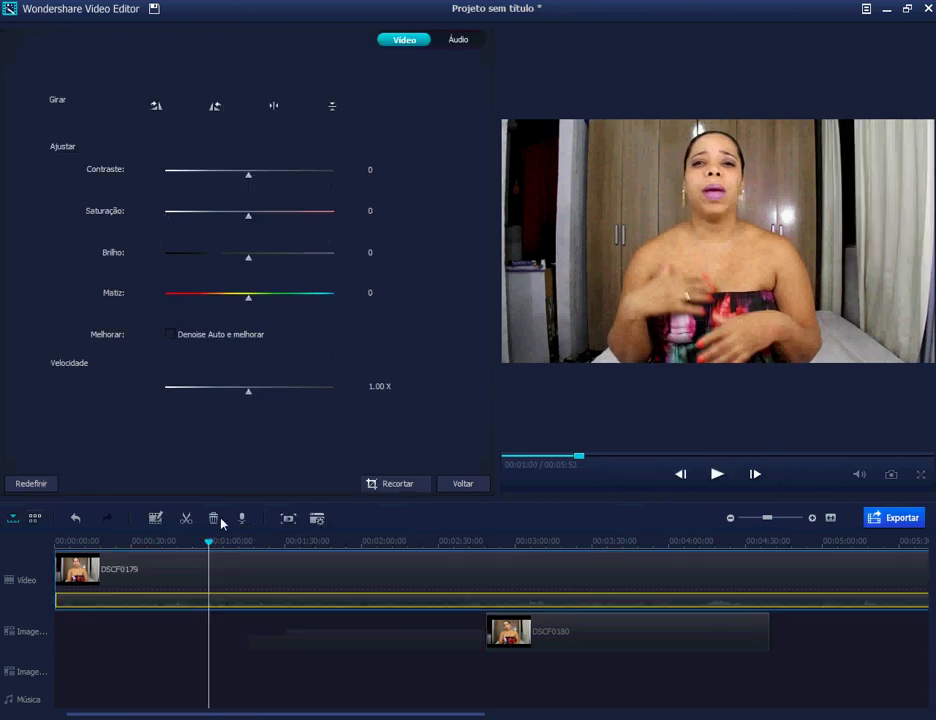
left_click(226, 520)
left_click(492, 630)
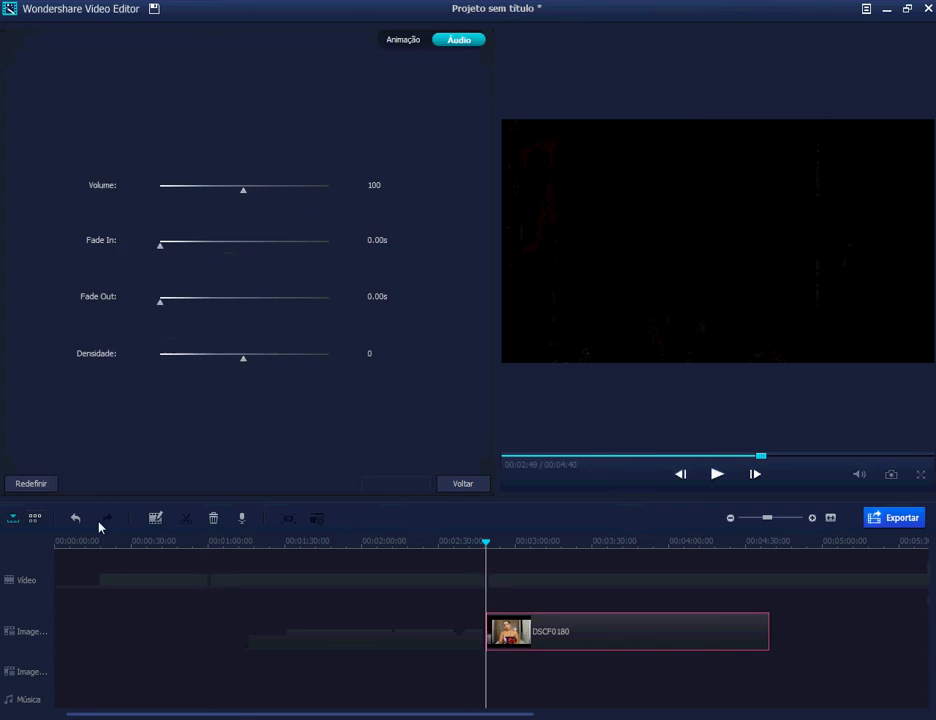
left_click(214, 520)
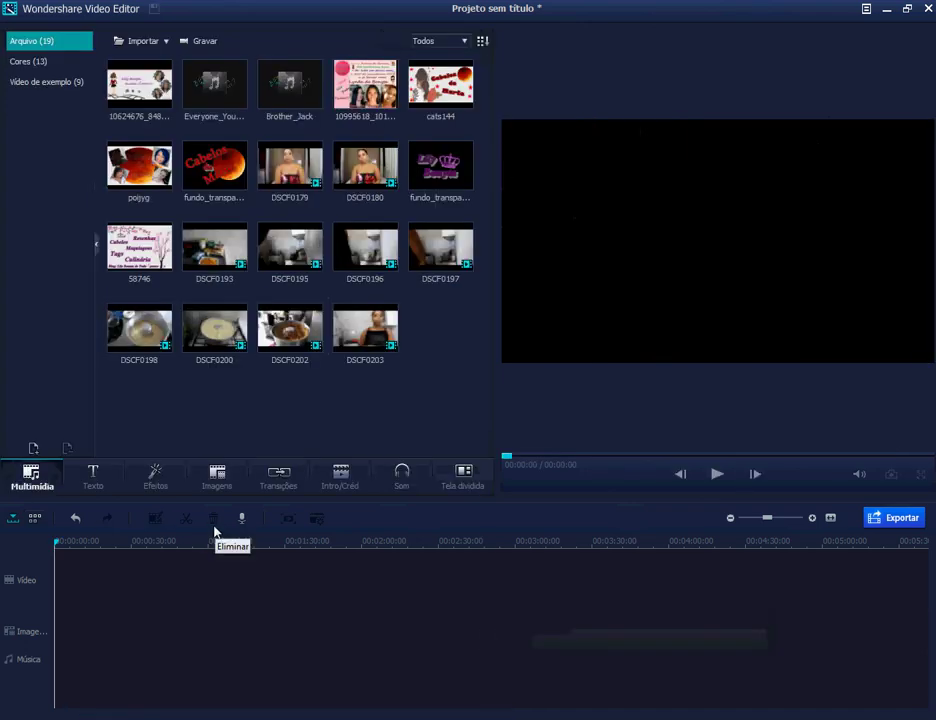